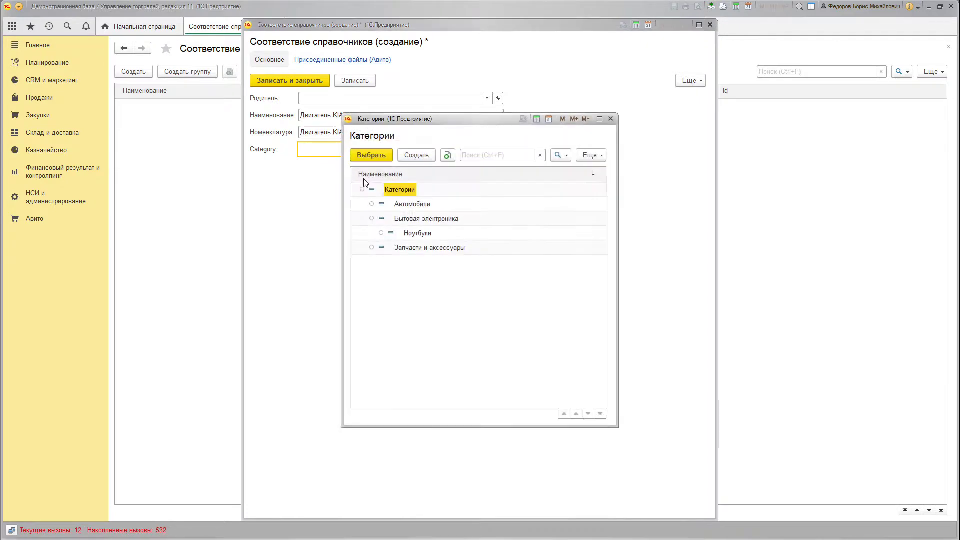
Choose the category Запчасти и аксессуары in the new catalog mapping record, and close the record without saving.
left_click(428, 248)
double_click(428, 248)
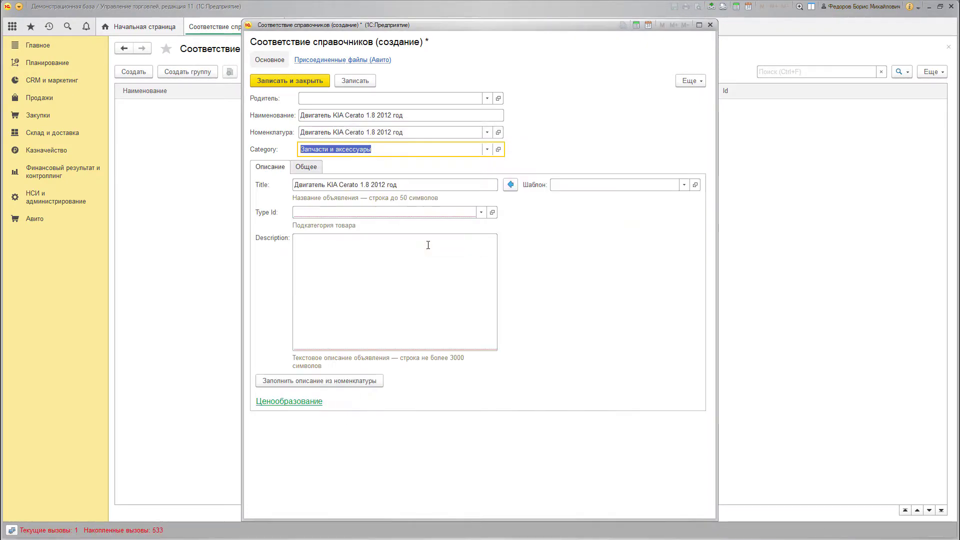
left_click(428, 245)
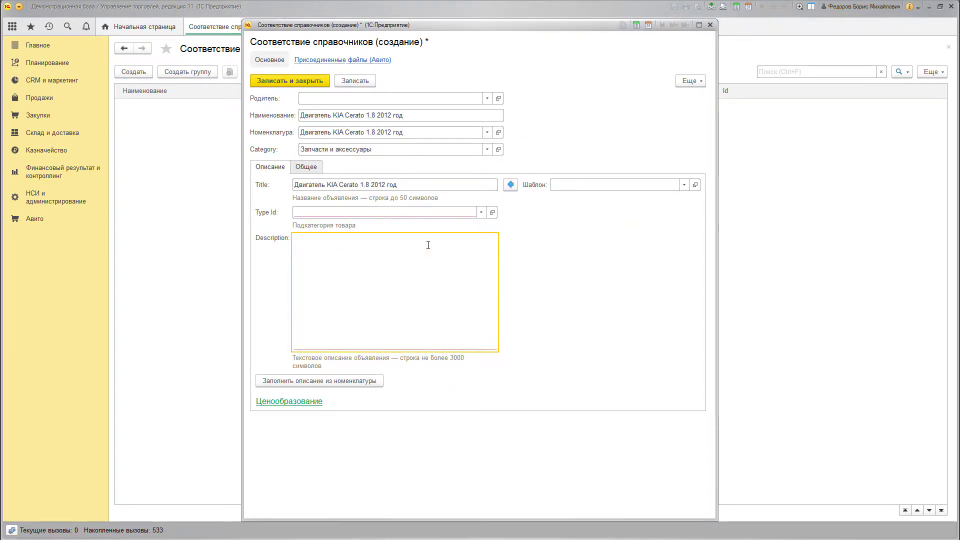
left_click(710, 24)
left_click(488, 284)
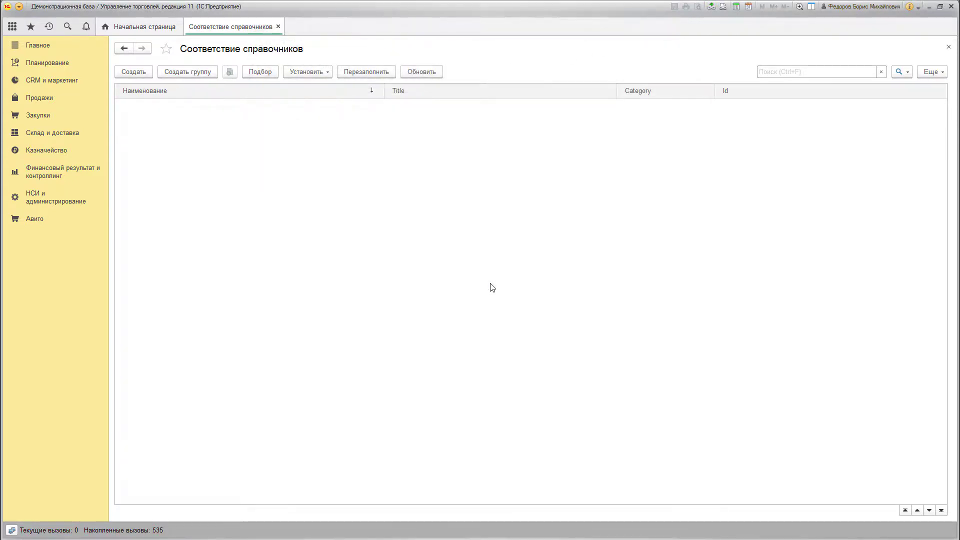
Open the item picking form for the mapping and expand Торговая деятельность down to the contents of Автозапчасти.
left_click(259, 73)
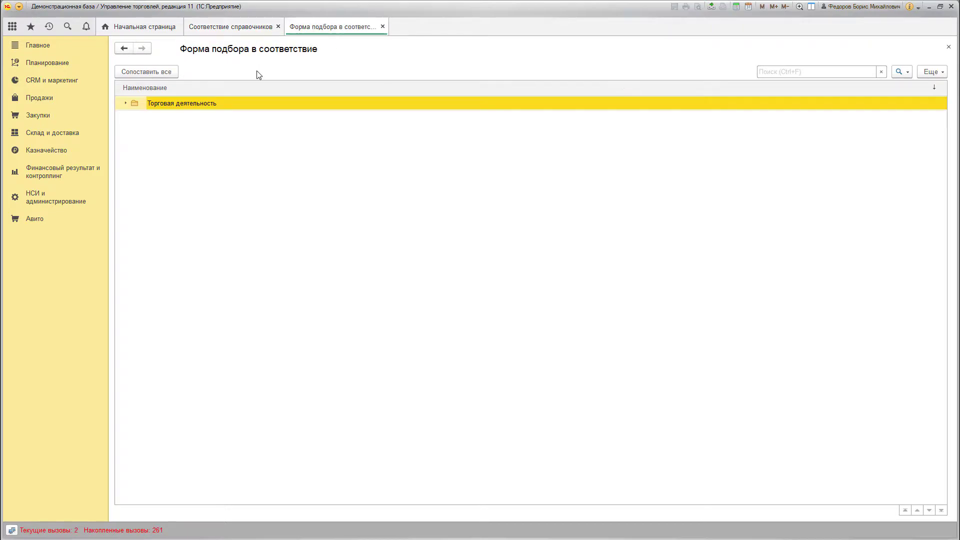
left_click(126, 104)
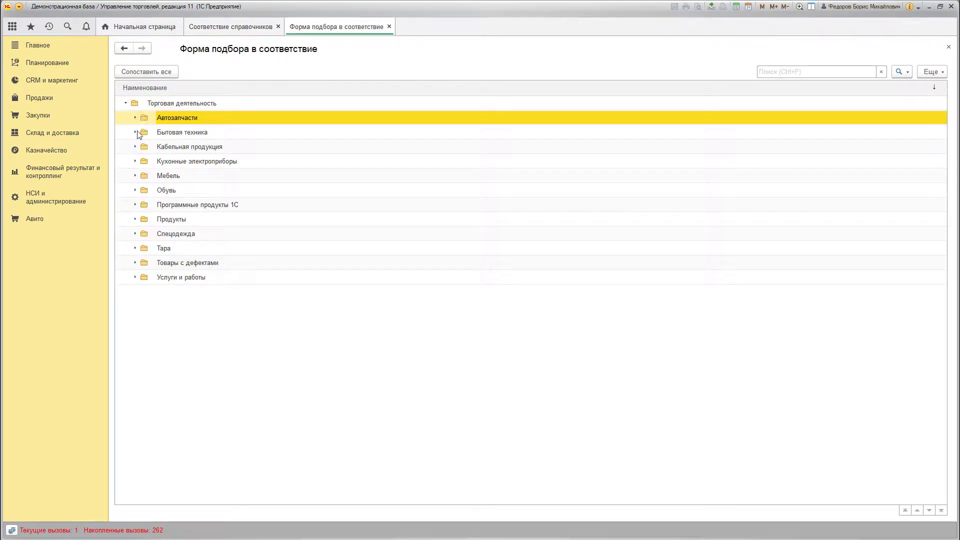
left_click(135, 118)
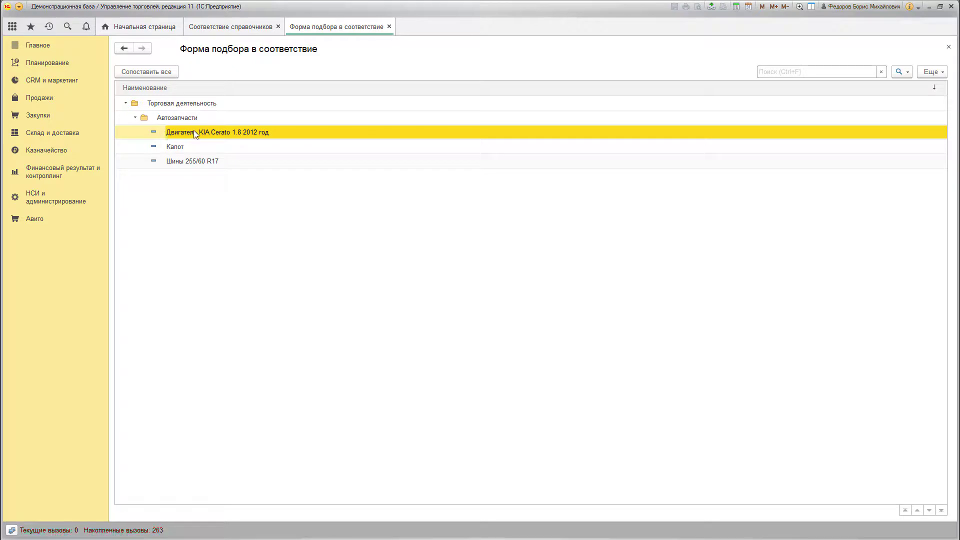
left_click(179, 146)
left_click(180, 162)
left_click(176, 148)
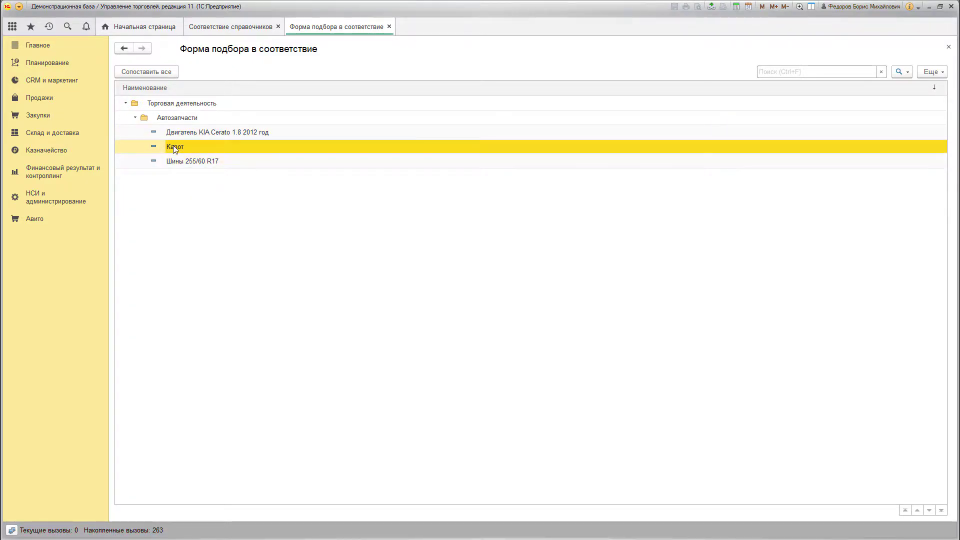
left_click(178, 161)
right_click(176, 160)
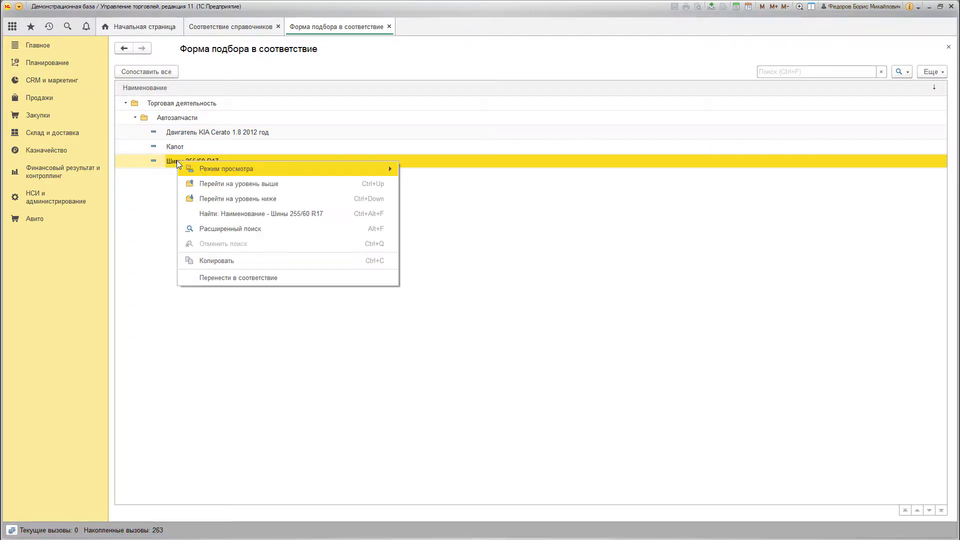
left_click(233, 272)
Transfer the whole Автозапчасти group from the picking form into the mapping.
left_click(176, 120)
right_click(176, 120)
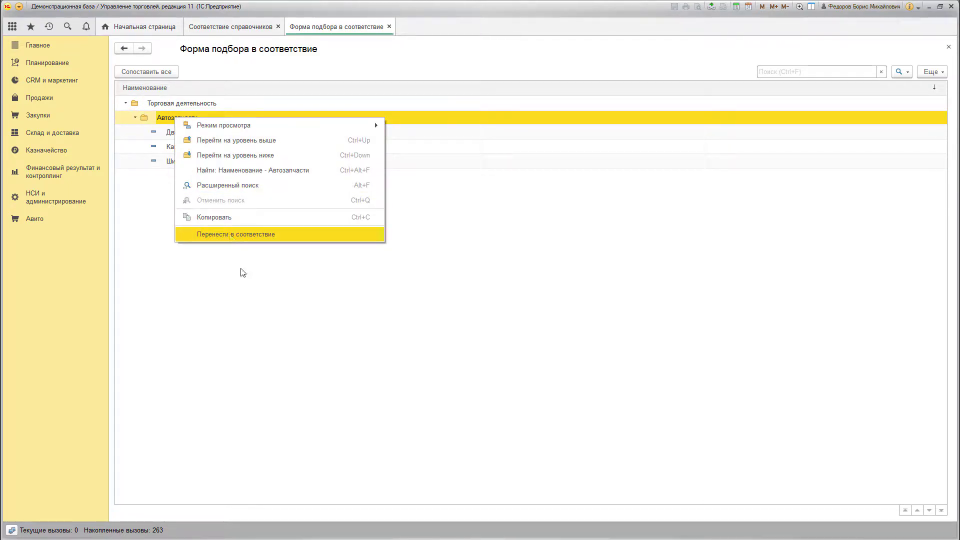
left_click(257, 296)
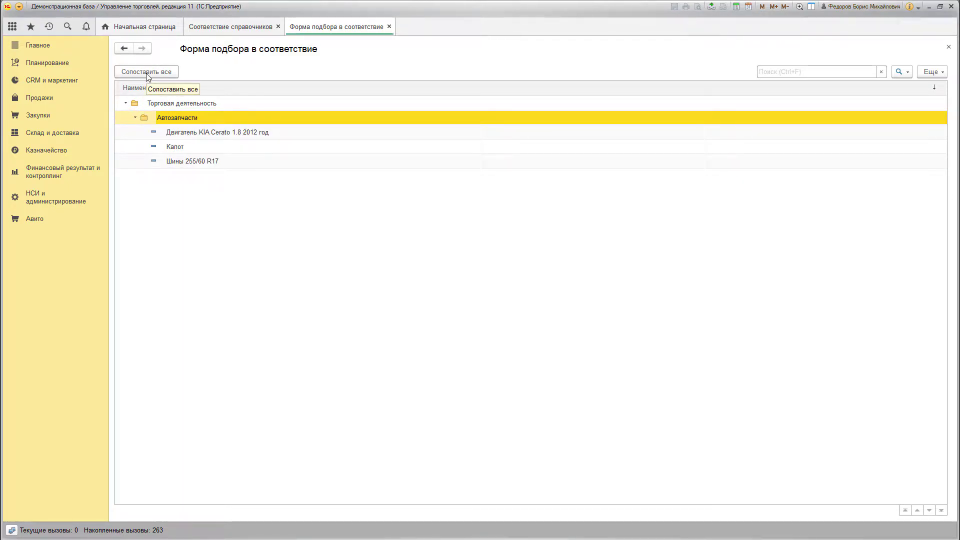
right_click(183, 120)
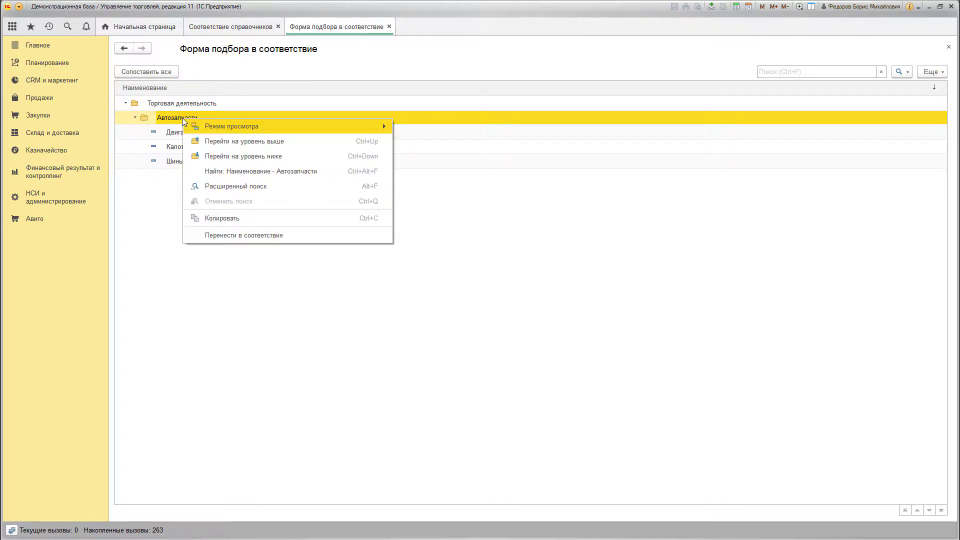
left_click(234, 235)
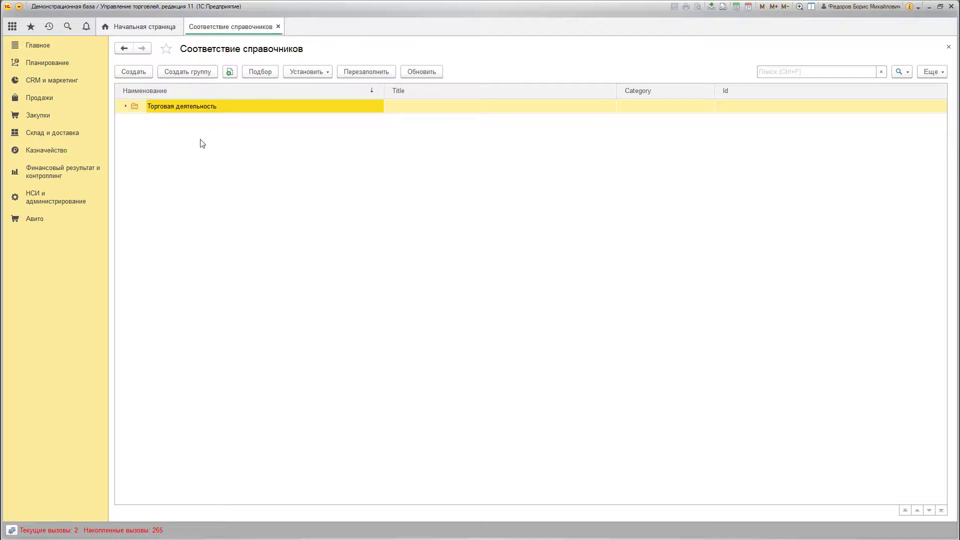
Expand Торговая деятельность and Автозапчасти in the mapping list and review the categories of the transferred items.
left_click(125, 106)
left_click(135, 120)
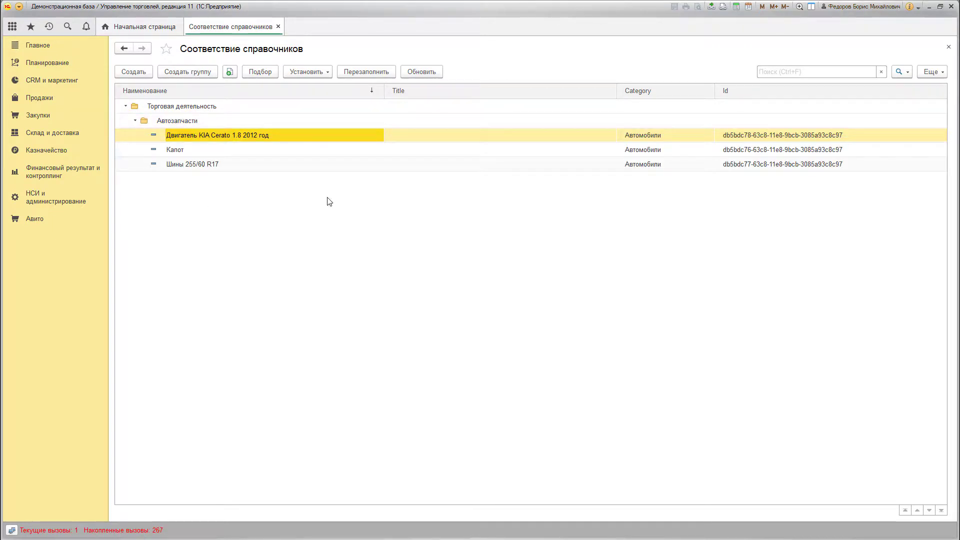
left_click(632, 138)
left_click(633, 165)
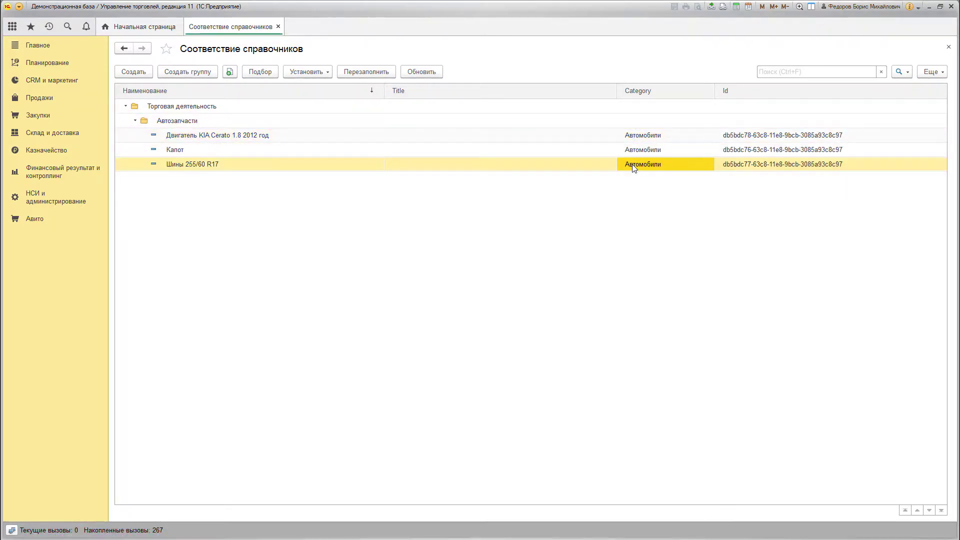
left_click(640, 150)
left_click(638, 166)
Open the Avito settings, check the default category for listings, and close the settings.
left_click(33, 219)
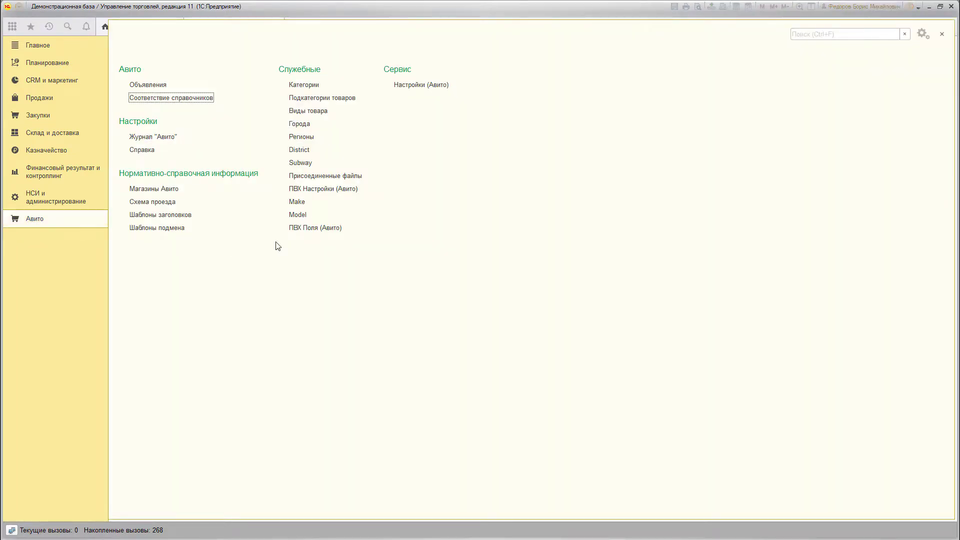
left_click(423, 85)
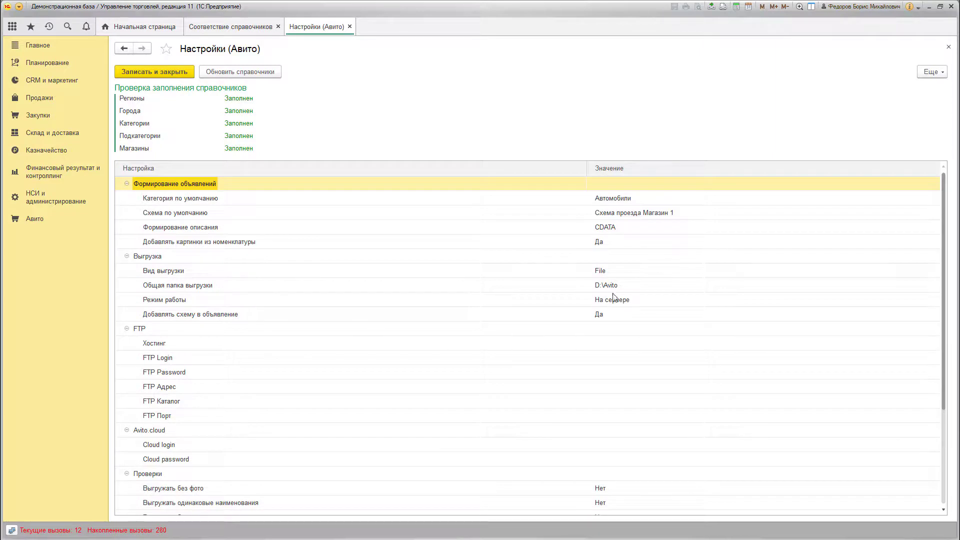
left_click(627, 199)
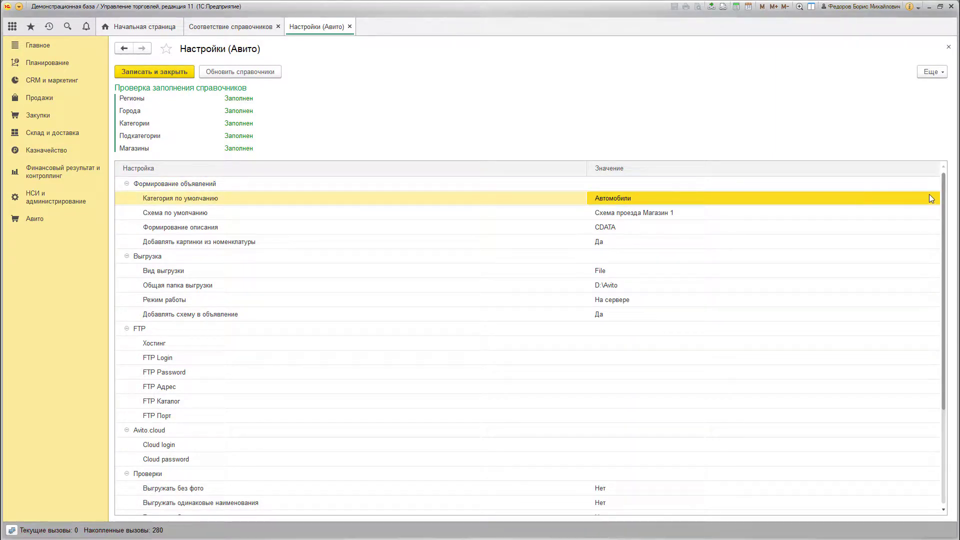
left_click(949, 47)
Set the category of the Автозапчасти group and all its items to Запчасти и аксессуары.
left_click(216, 140)
left_click(189, 122)
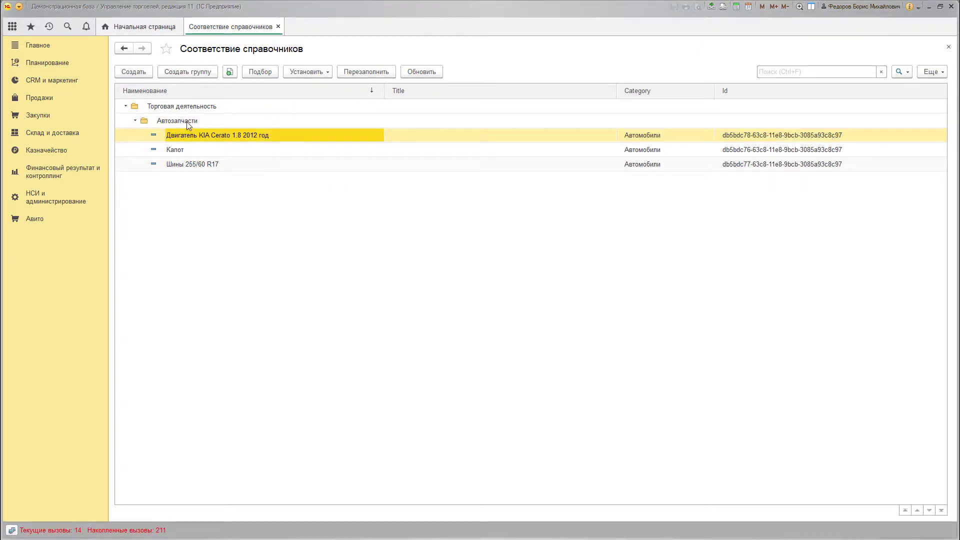
left_click(189, 122)
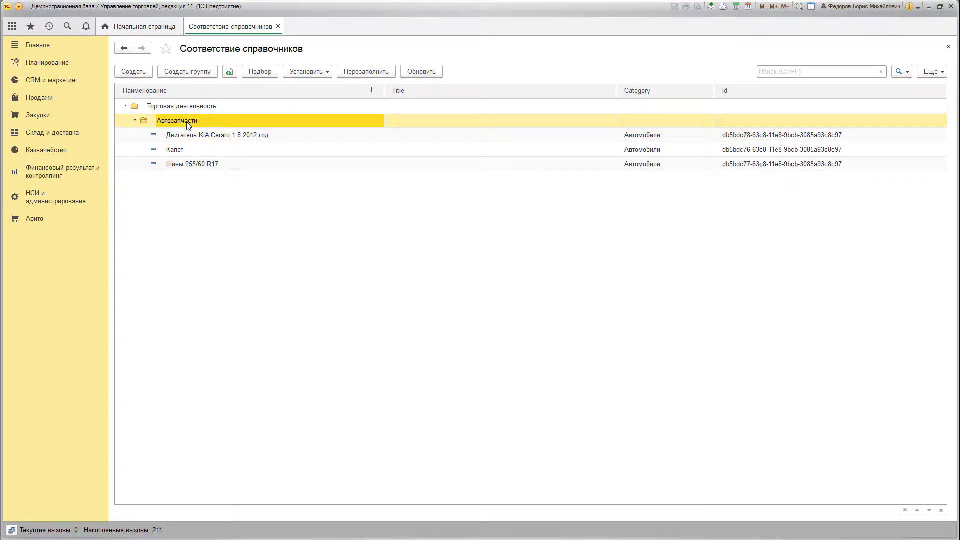
left_click(302, 74)
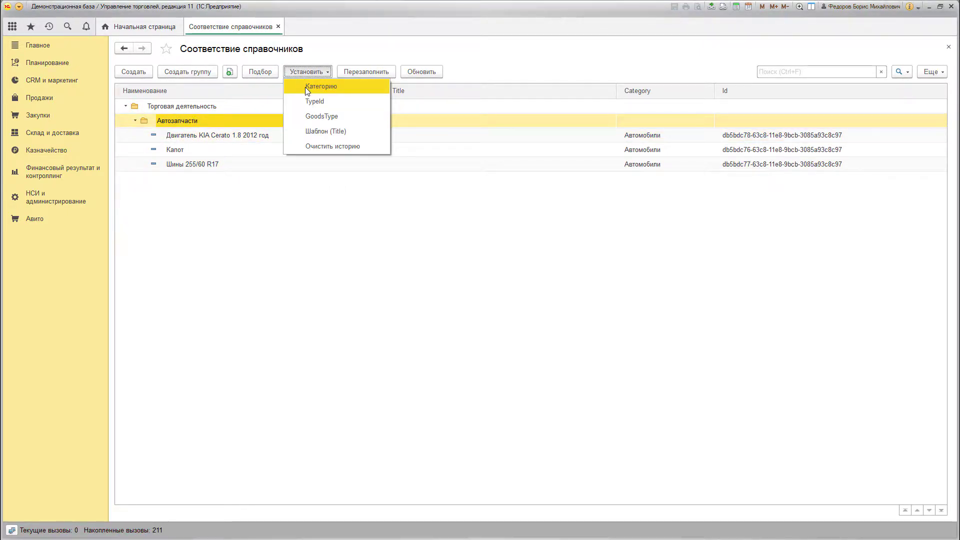
left_click(320, 87)
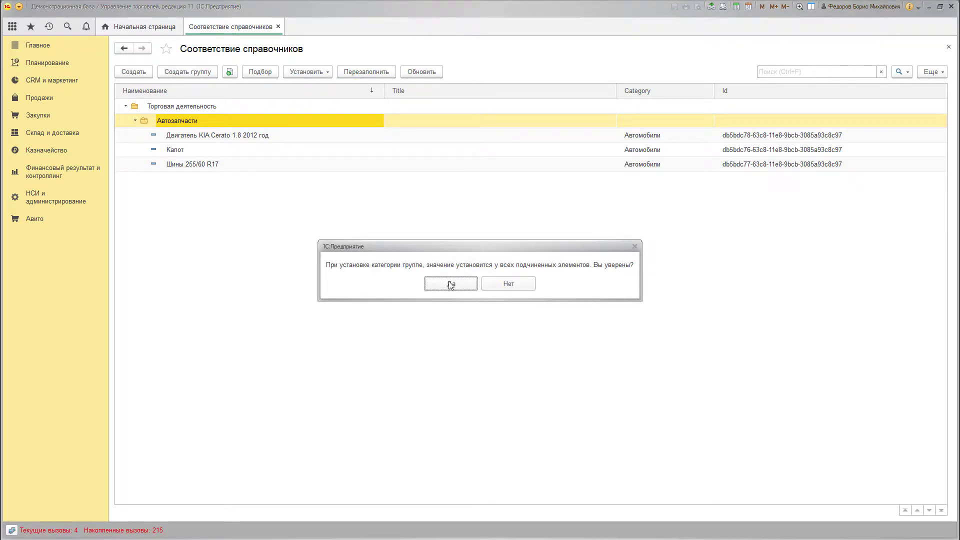
left_click(449, 282)
left_click(172, 132)
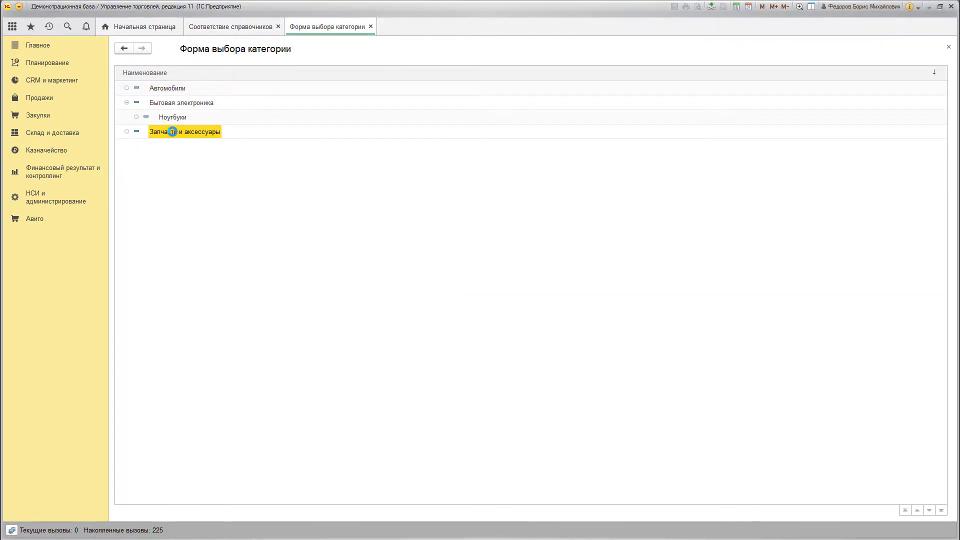
double_click(172, 132)
Expand the Автозапчасти group in the mapping list and check the category of its items.
left_click(135, 121)
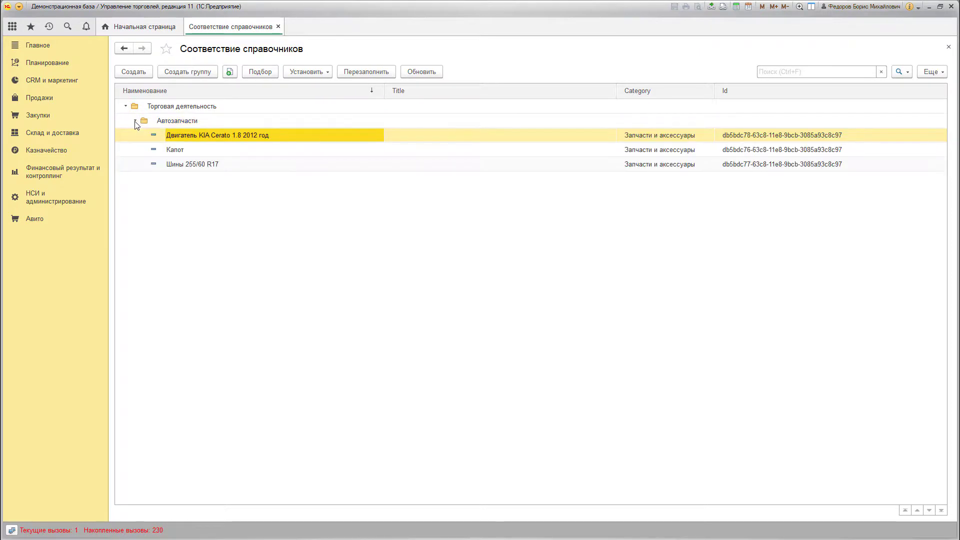
left_click(646, 150)
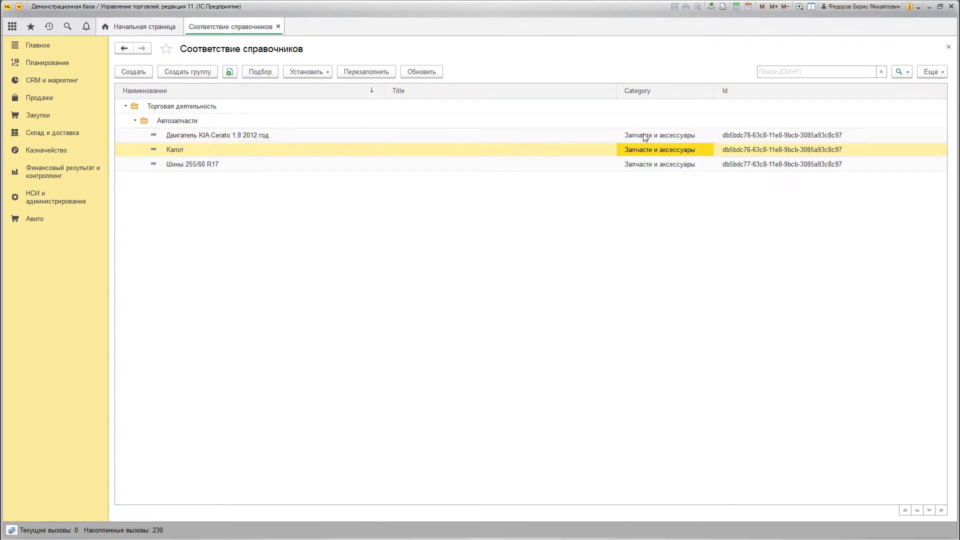
left_click(646, 164)
Assign the recently used category Автомобили to the item Двигатель KIA Cerato 1.8 2012 год.
right_click(183, 136)
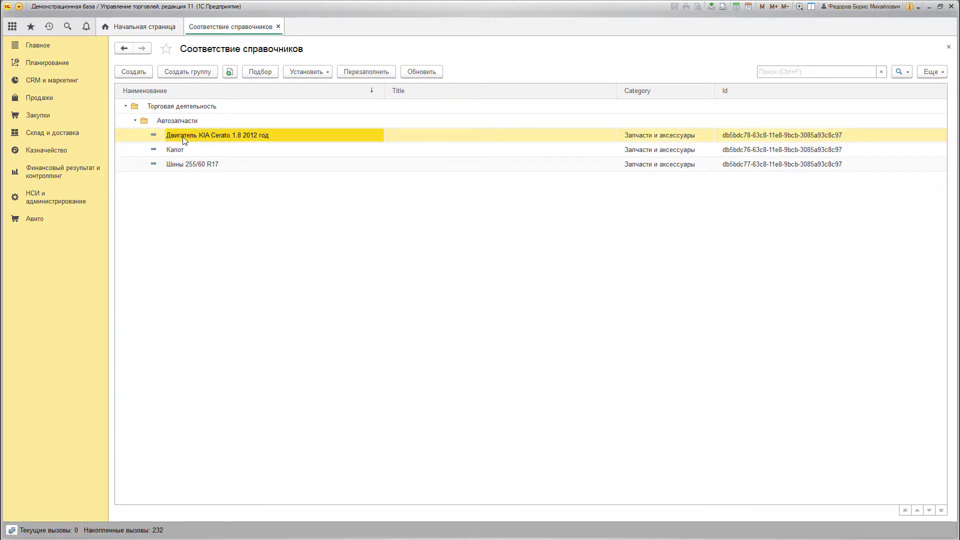
mouse_move(361, 345)
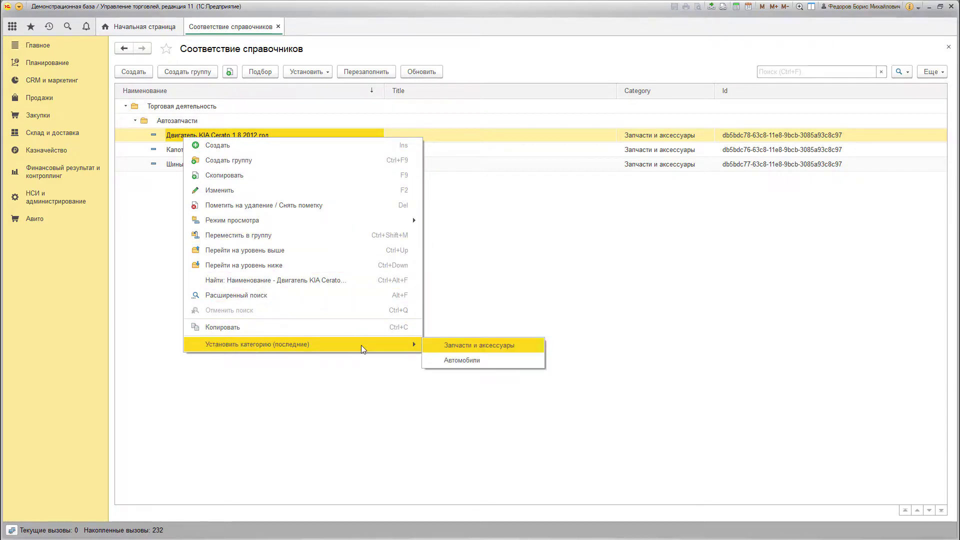
left_click(448, 361)
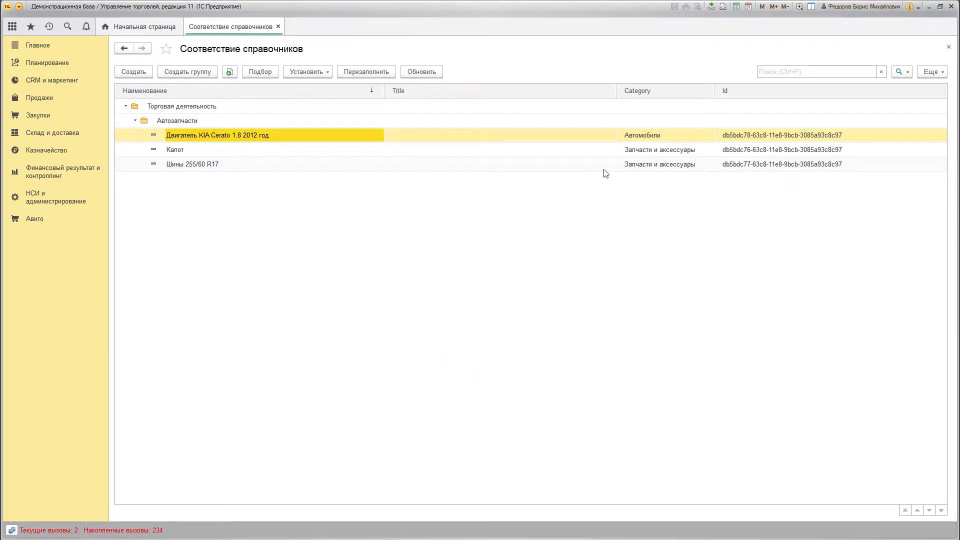
Set the category of Двигатель KIA Cerato 1.8 2012 год to Запчасти и аксессуары from the recently used categories.
right_click(281, 133)
mouse_move(410, 344)
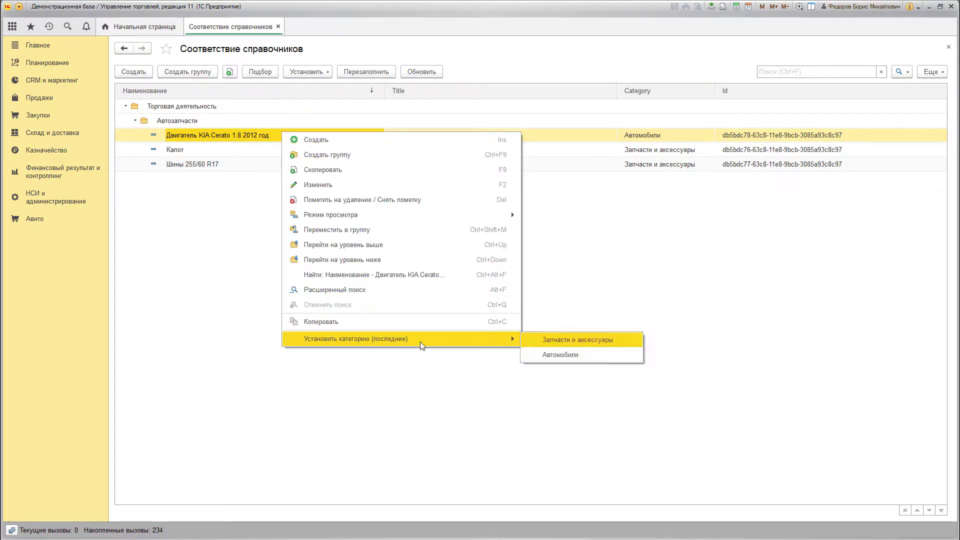
left_click(555, 342)
Clear the history of recently used categories and check the context options of the engine item.
left_click(302, 73)
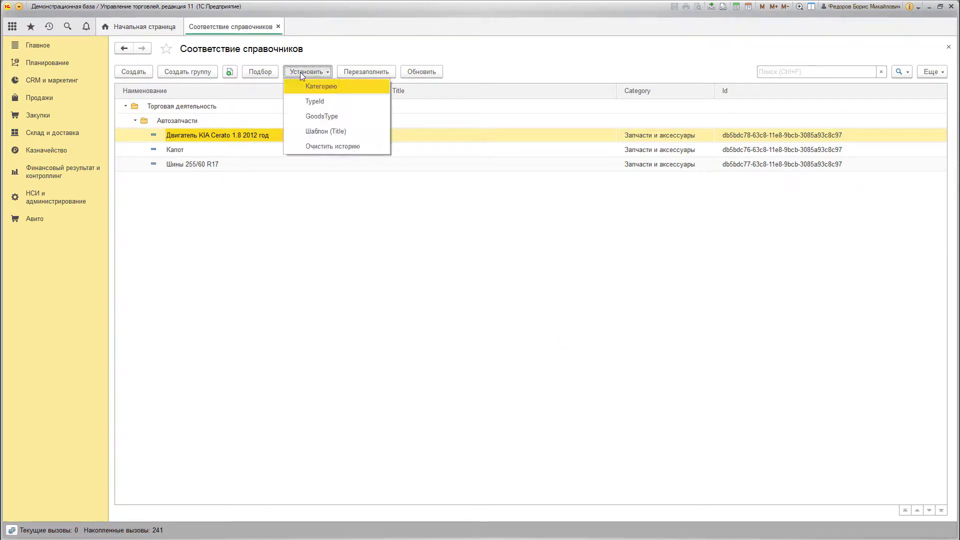
left_click(310, 147)
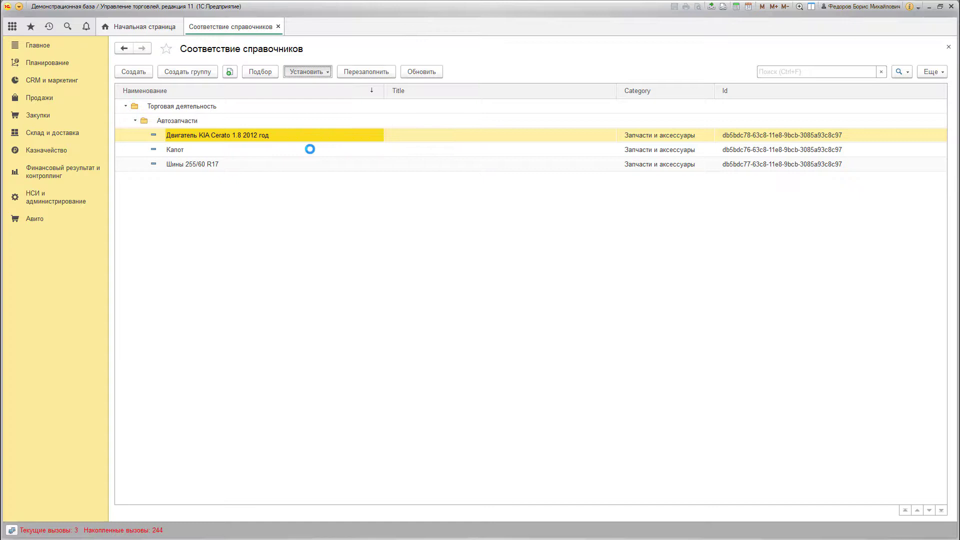
right_click(235, 134)
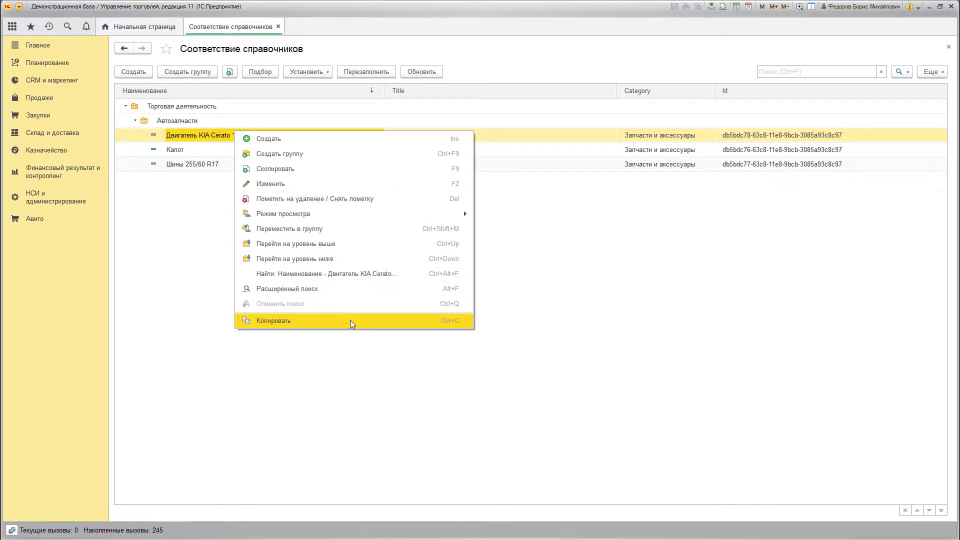
left_click(406, 322)
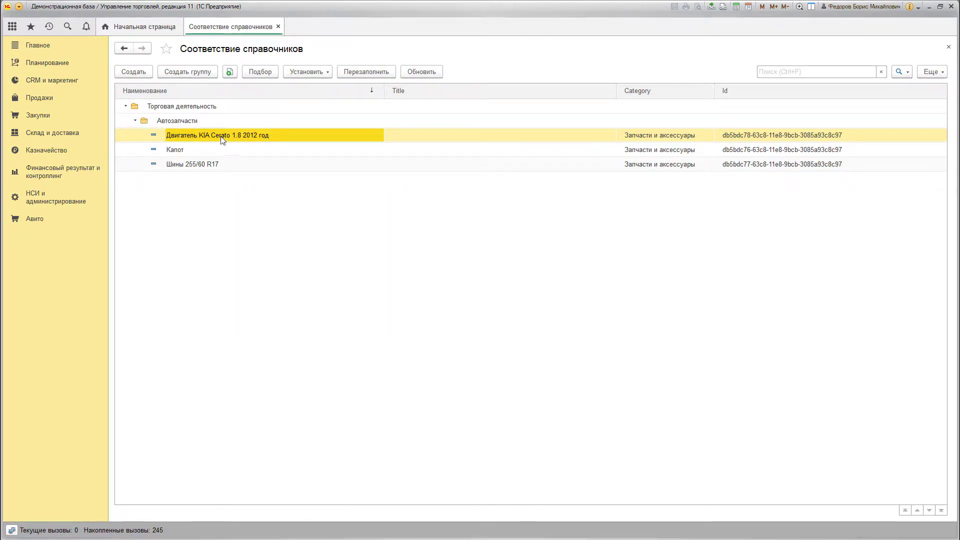
Set the TypeId of Двигатель KIA Cerato 1.8 2012 год to Запчасти / Для автомобилей / Двигатель / Двигатель в сборе.
left_click(218, 150)
left_click(214, 165)
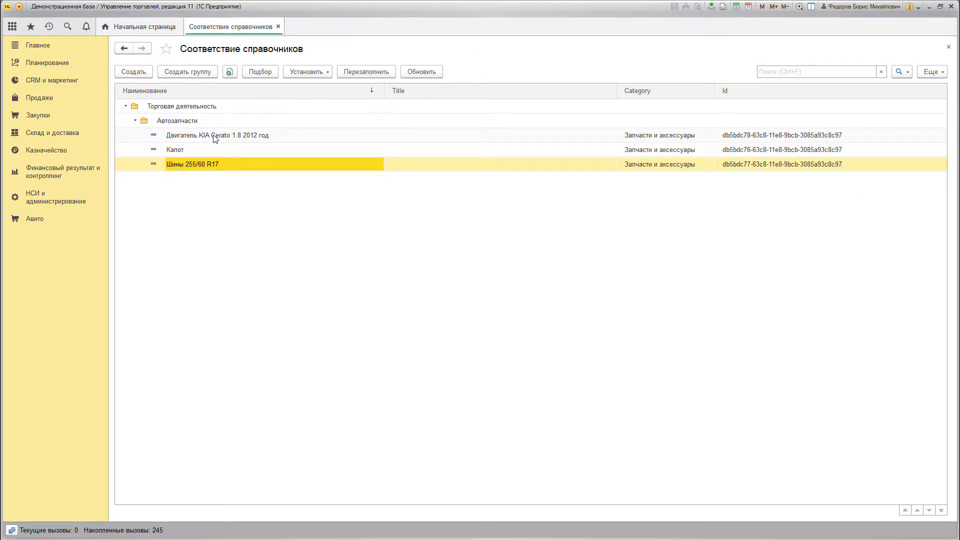
left_click(214, 136)
left_click(293, 74)
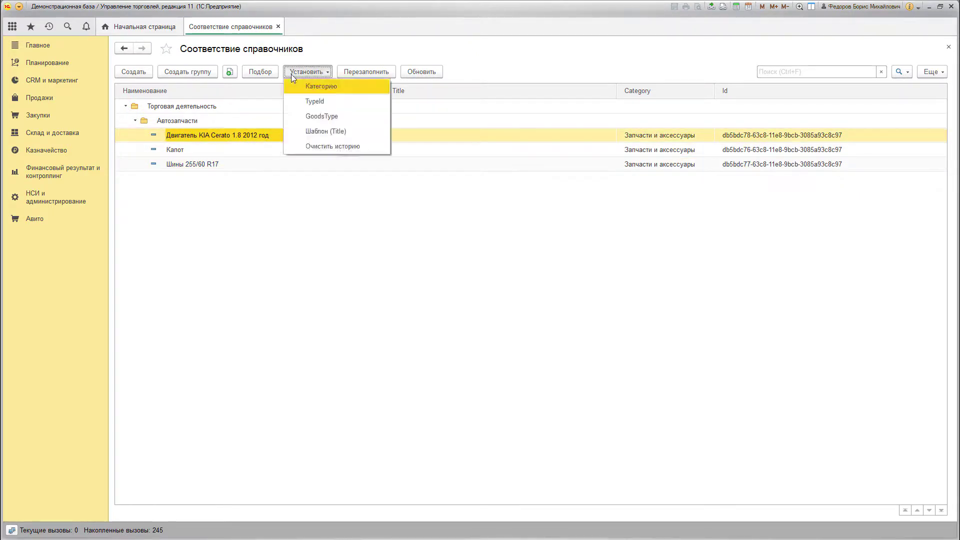
left_click(299, 100)
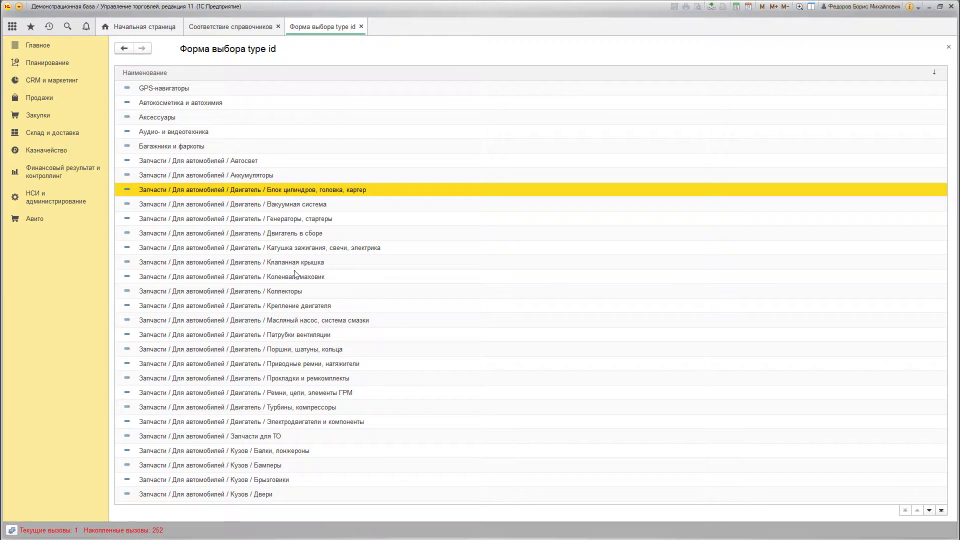
double_click(295, 246)
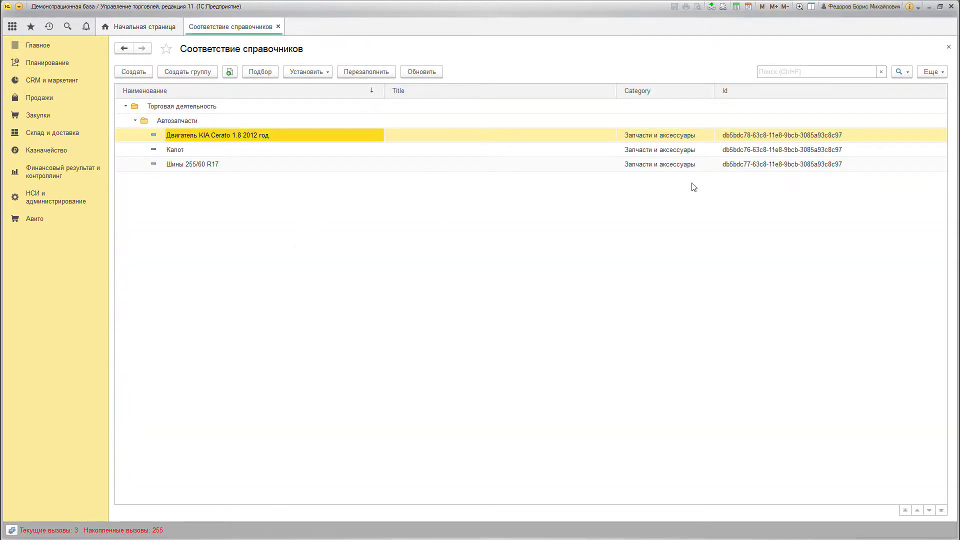
Add the Type Id field to the mapping list through the form settings and widen its column.
left_click(924, 73)
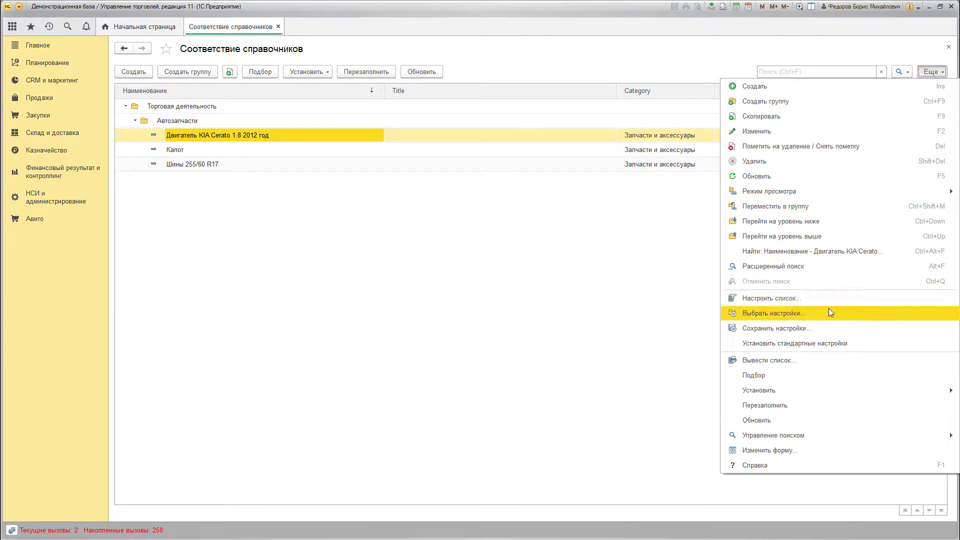
left_click(783, 451)
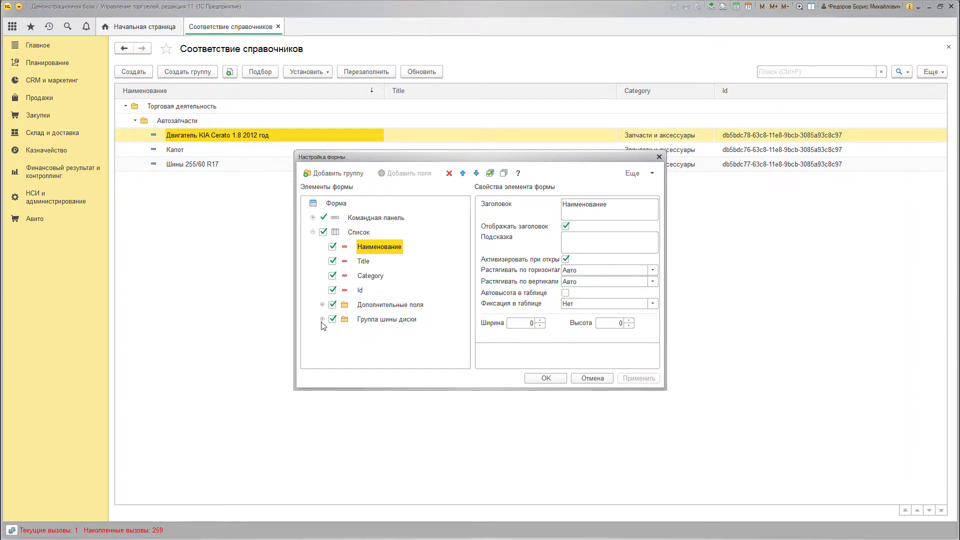
left_click(323, 305)
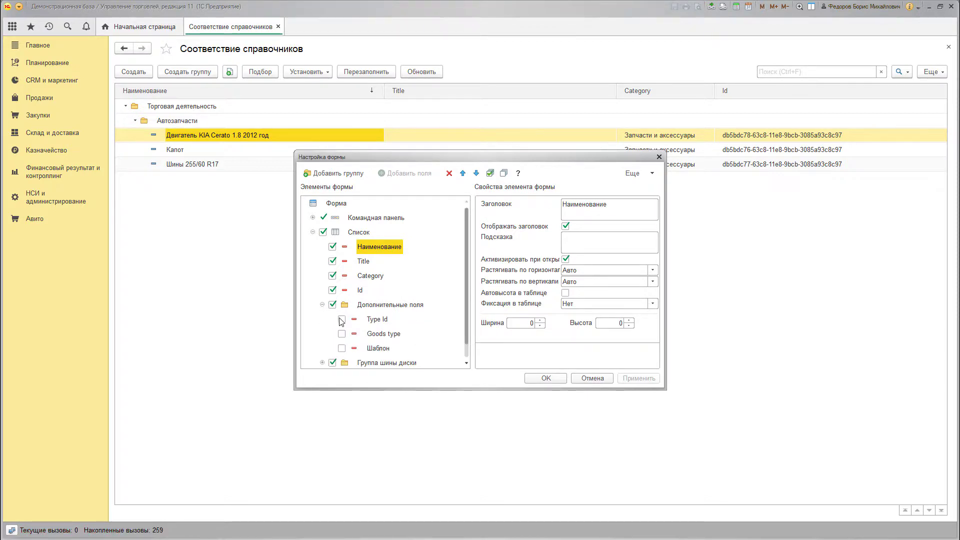
left_click(342, 320)
left_click(637, 378)
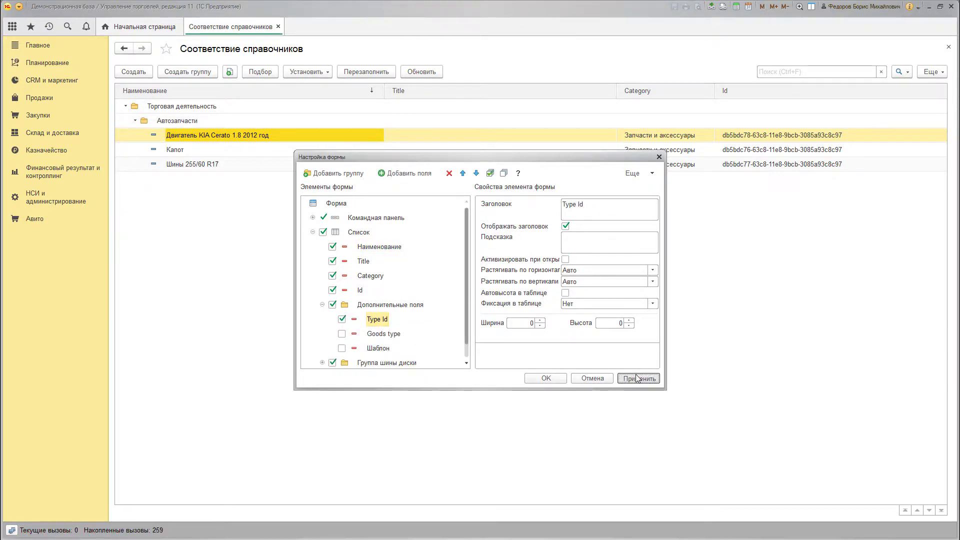
left_click(546, 378)
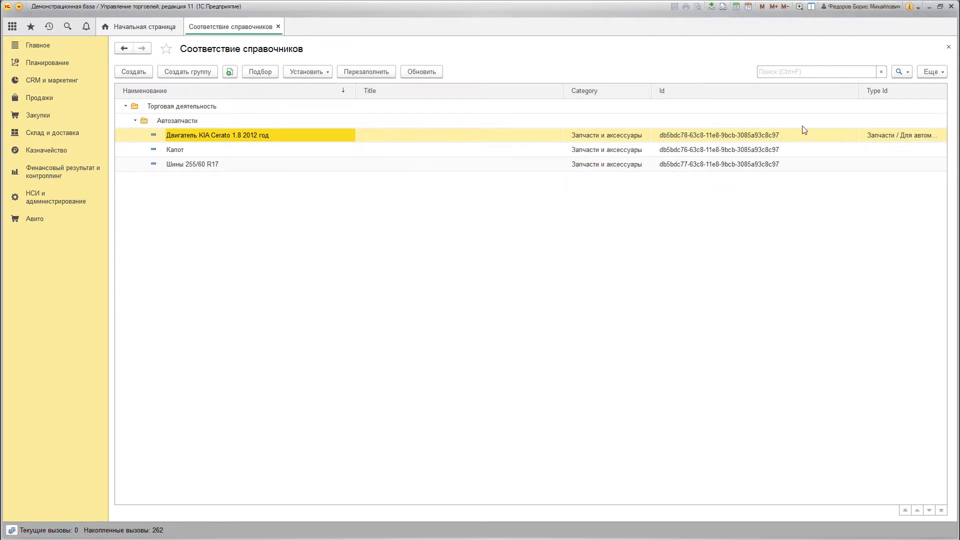
left_click_drag(859, 90, 803, 87)
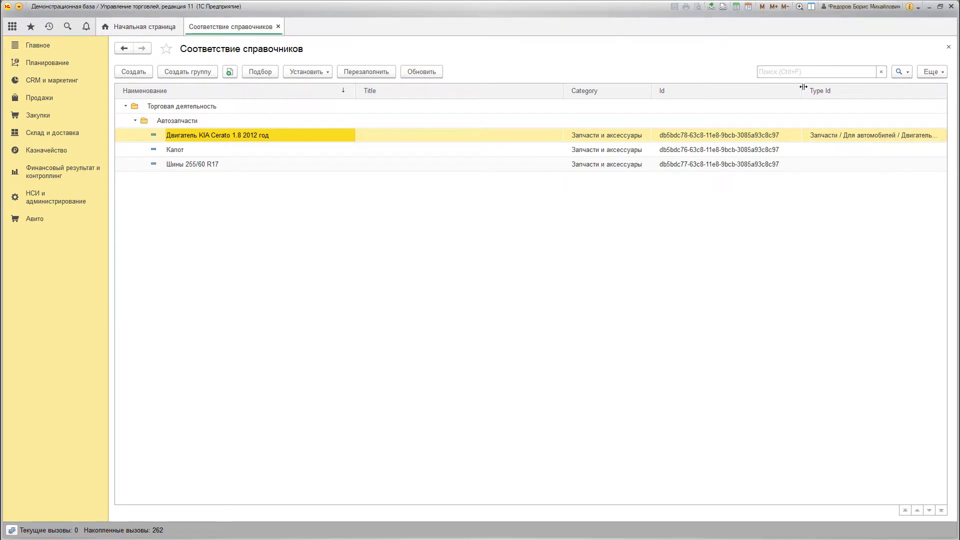
Set the TypeId of the item Капот to Запчасти / Для автомобилей / Кузов / Капот from the full type list.
left_click(204, 153)
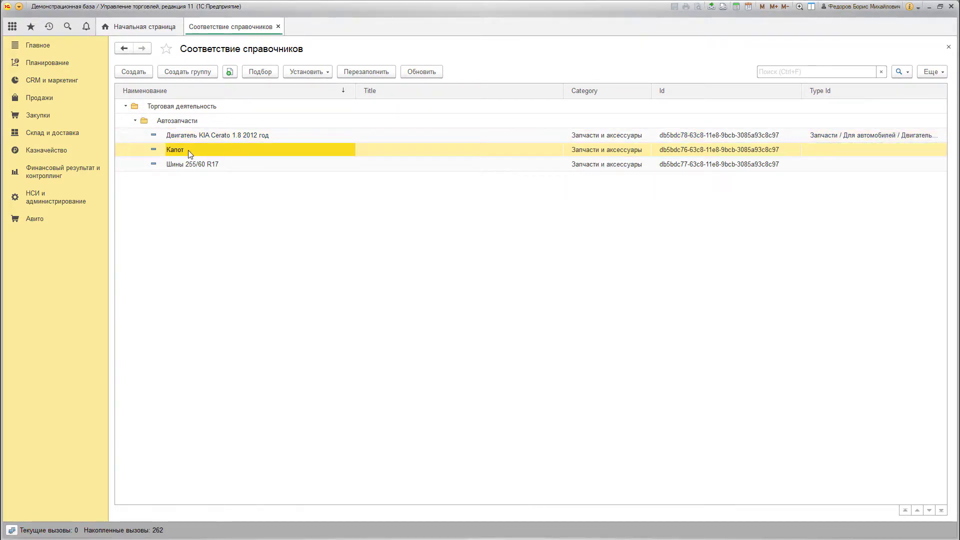
right_click(188, 150)
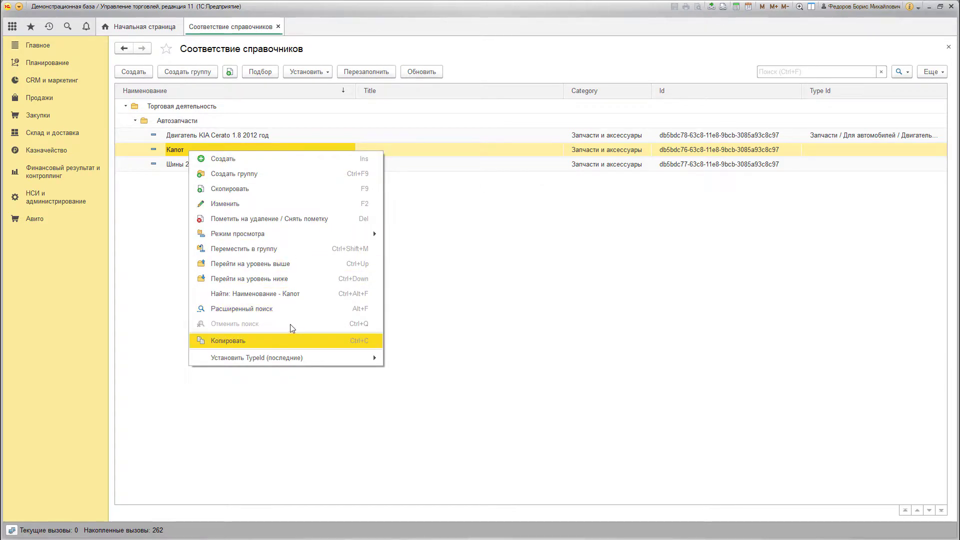
left_click(368, 401)
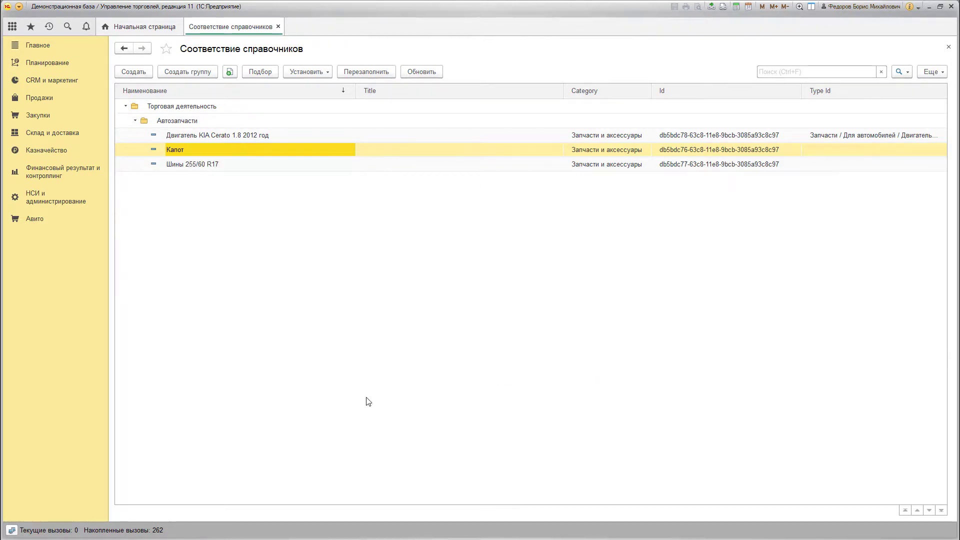
left_click(319, 71)
left_click(323, 103)
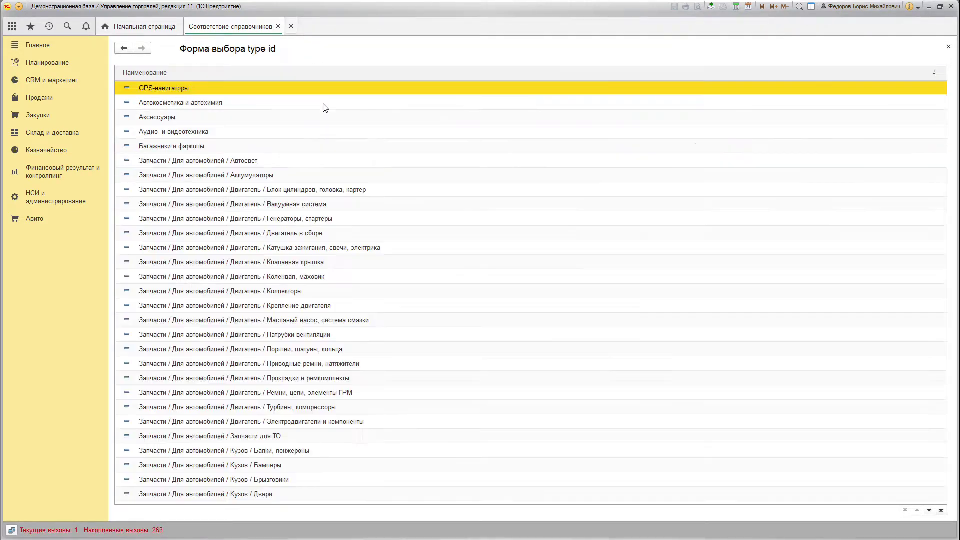
left_click(316, 233)
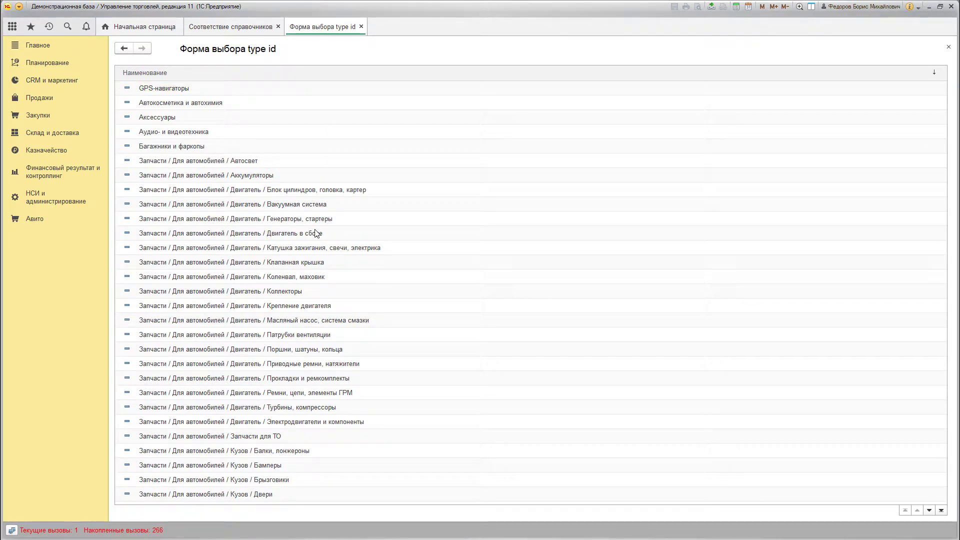
key("Down")
key("Down")
key("Down")
key("Down")
key("Down")
key("Down")
key("Down")
key("Down")
key("Down")
key("Down")
key("Down")
key("Down")
key("Down")
key("Down")
key("Down")
key("Down")
key("Down")
key("Down")
key("Down")
key("Down")
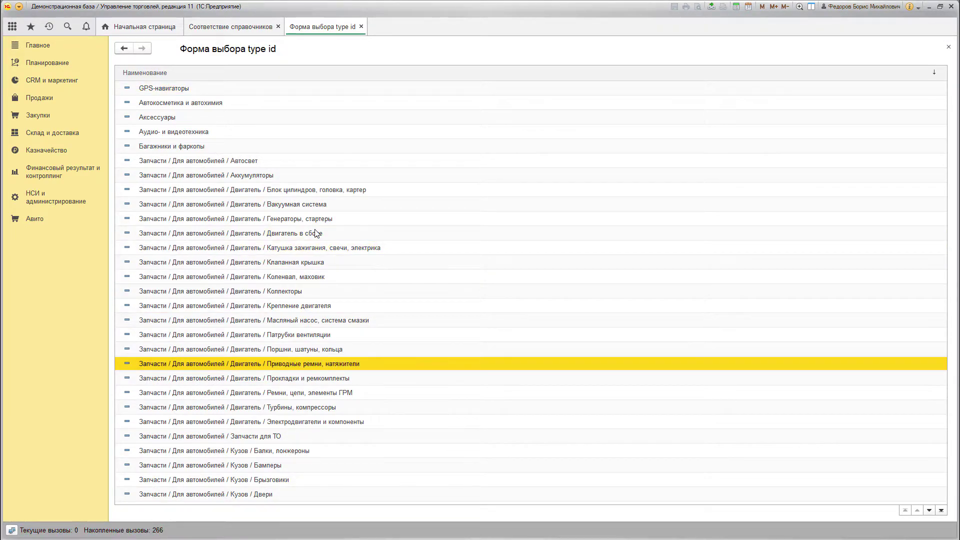
key("Up")
key("Up")
key("Up")
key("Up")
key("Up")
key("Up")
key("Up")
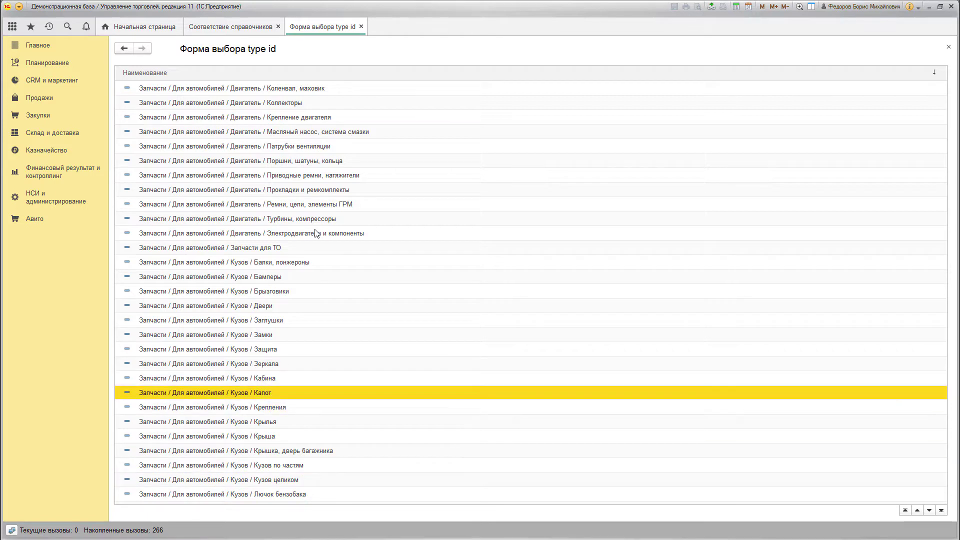
double_click(260, 393)
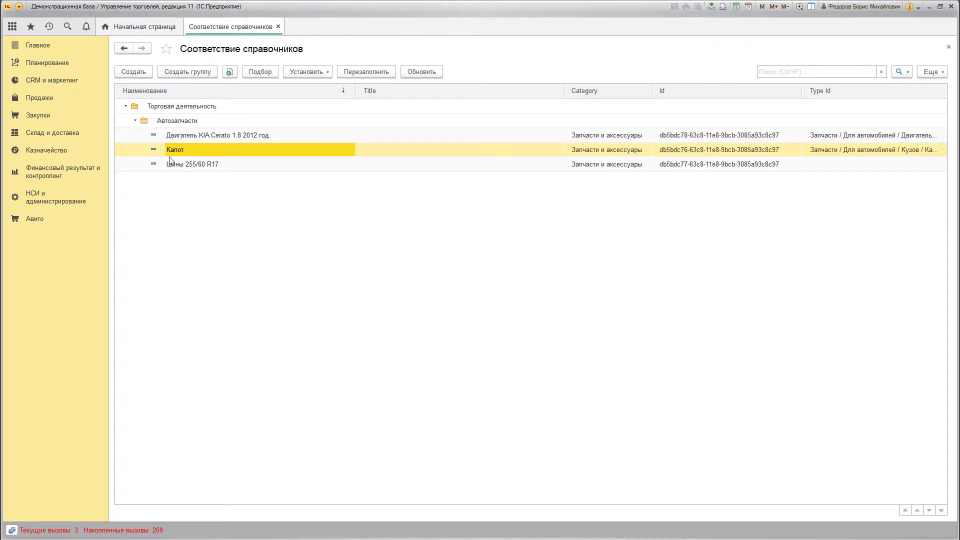
Set the TypeId of Шины 255/60 R17 to Шины, диски и колёса / Шины from the full type list.
left_click(188, 165)
left_click(307, 72)
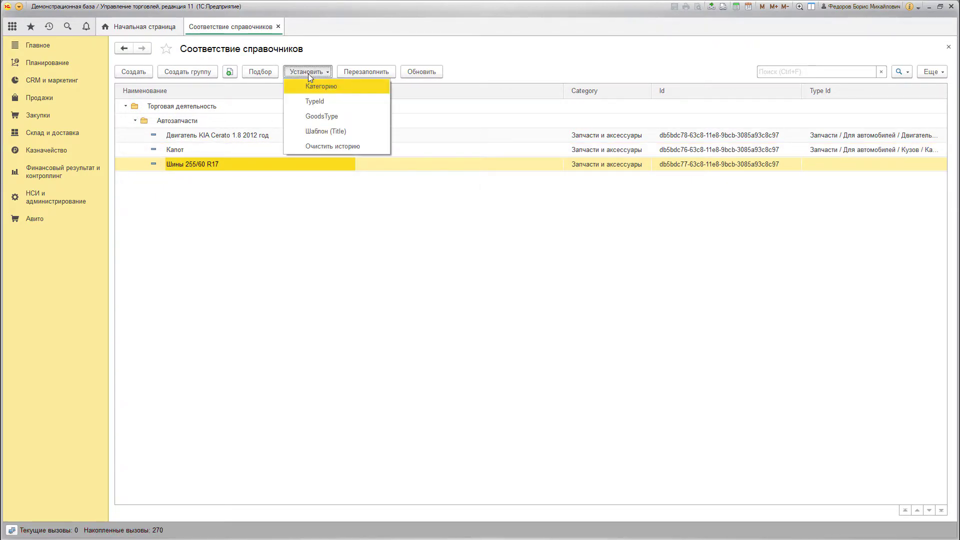
left_click(310, 101)
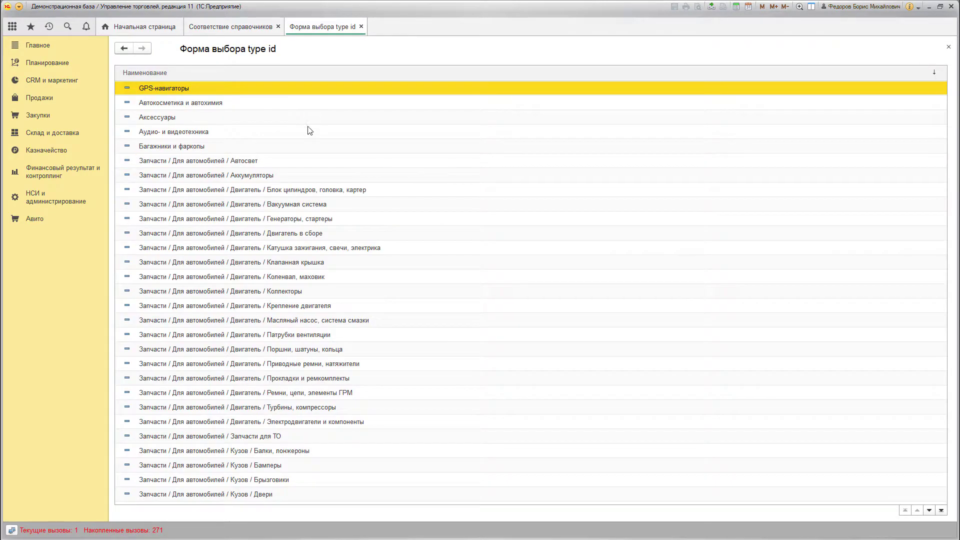
left_click(282, 293)
key("Down")
key("Down")
key("Down")
key("Down")
key("Down")
key("Down")
key("Down")
key("Down")
key("Down")
key("Down")
key("Down")
key("Down")
key("Down")
key("Down")
key("Down")
key("Down")
key("Down")
key("Down")
key("Down")
key("Down")
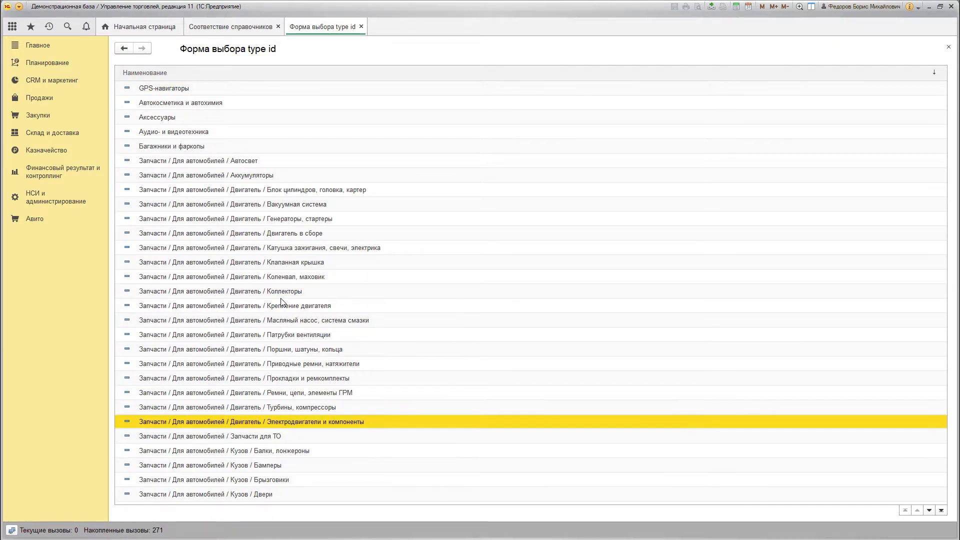
key("Down")
key("Down")
key("Down")
key("Down")
key("Down")
key("Down")
key("Down")
key("Down")
key("Down")
key("Down")
key("Down")
key("Down")
key("Down")
key("Down")
key("Down")
key("Down")
key("Down")
key("Down")
key("Down")
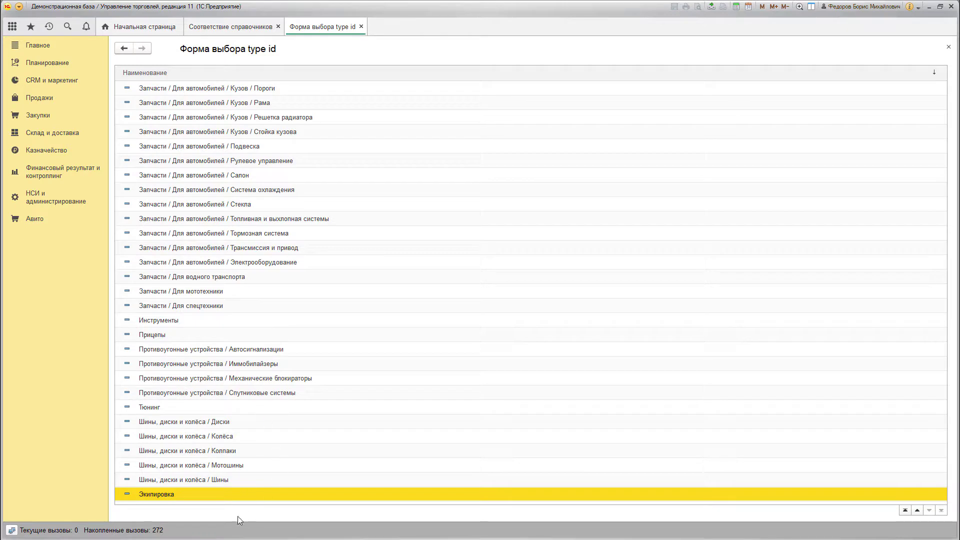
left_click(241, 480)
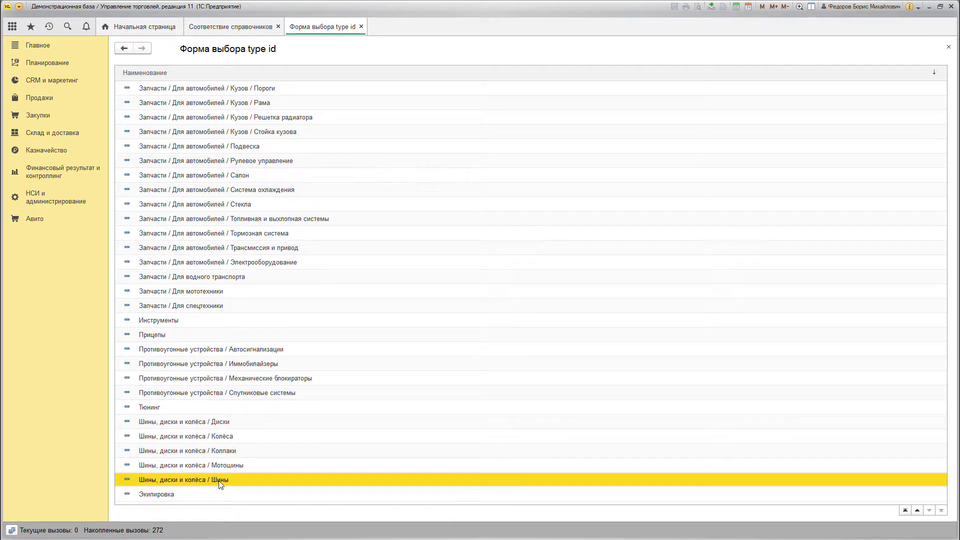
double_click(220, 481)
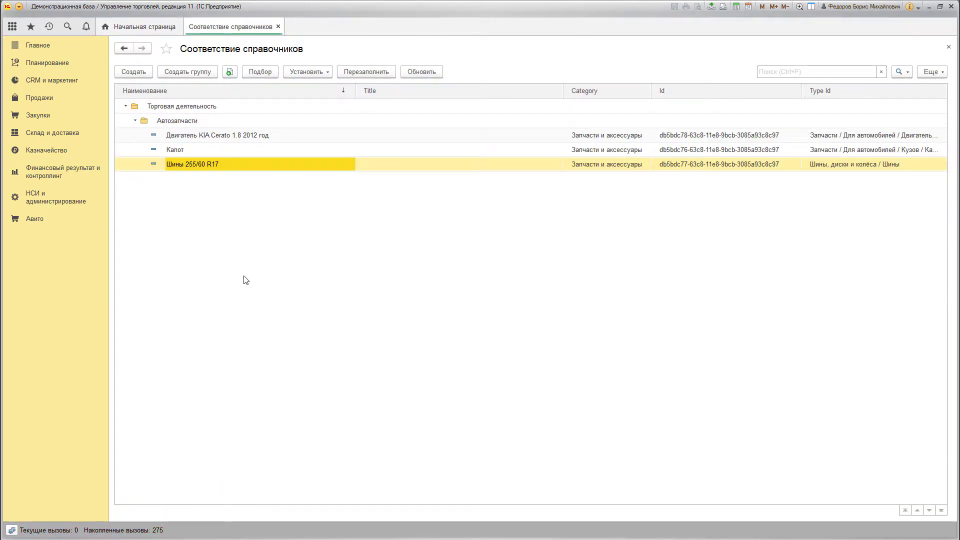
Apply the recently used TypeId Шины, диски и колёса / Шины to all items of the Автозапчасти group.
left_click(178, 122)
right_click(179, 124)
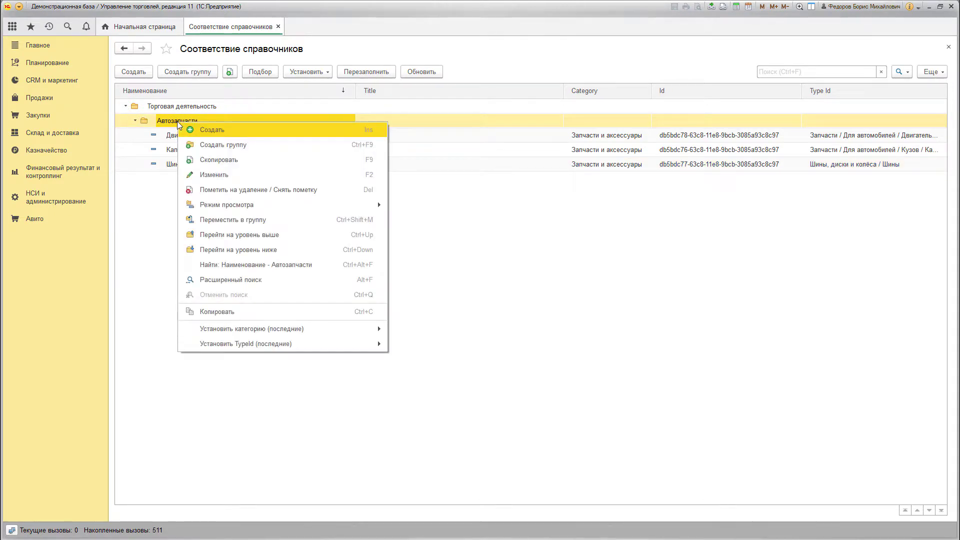
mouse_move(354, 346)
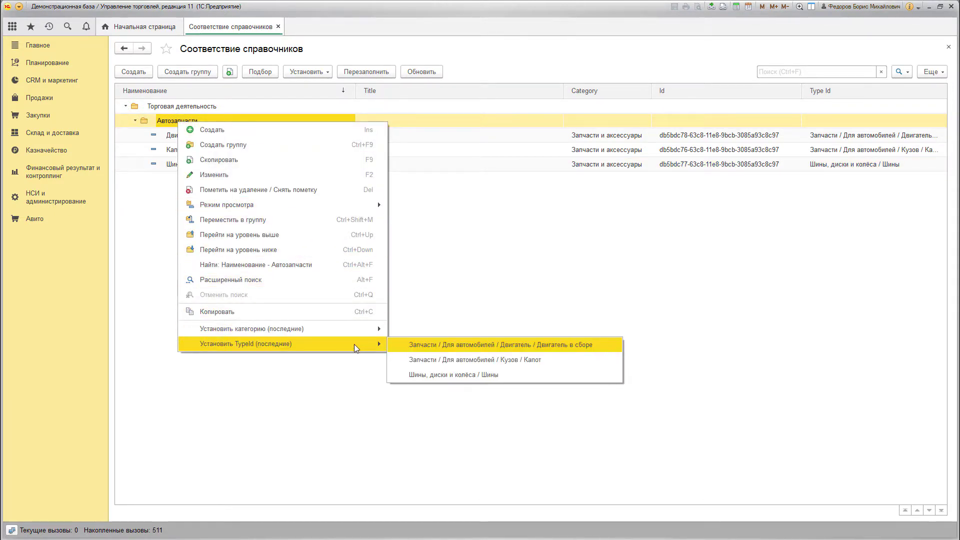
left_click(504, 374)
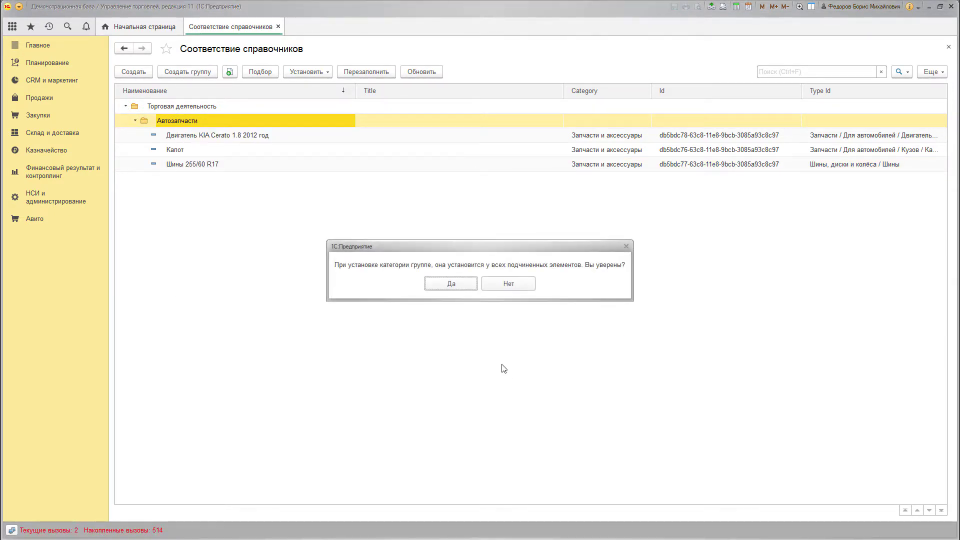
left_click(451, 284)
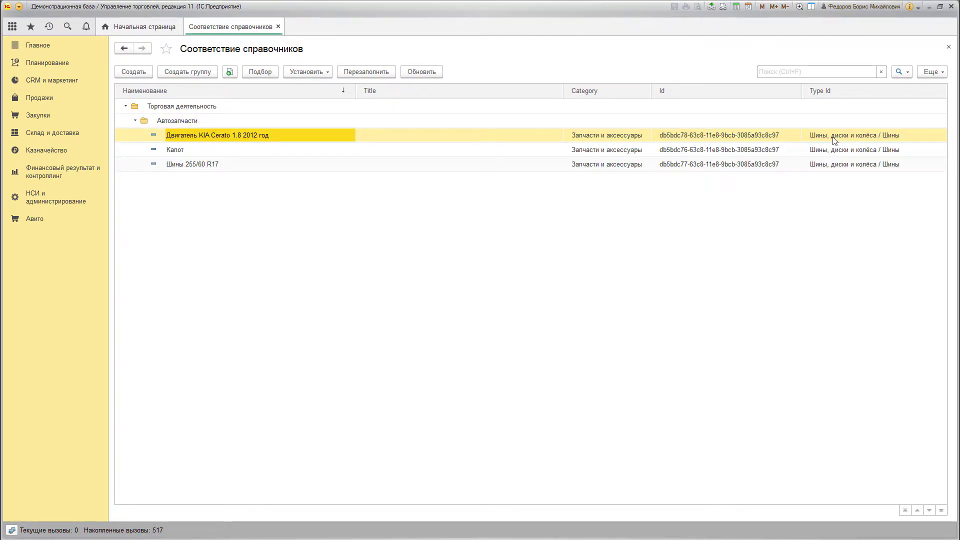
Assign the recently used TypeId Запчасти / Для автомобилей / Двигатель / Двигатель в сборе to Двигатель KIA Cerato 1.8 2012 год.
left_click(834, 149)
left_click(834, 164)
left_click(245, 140)
right_click(245, 140)
mouse_move(443, 360)
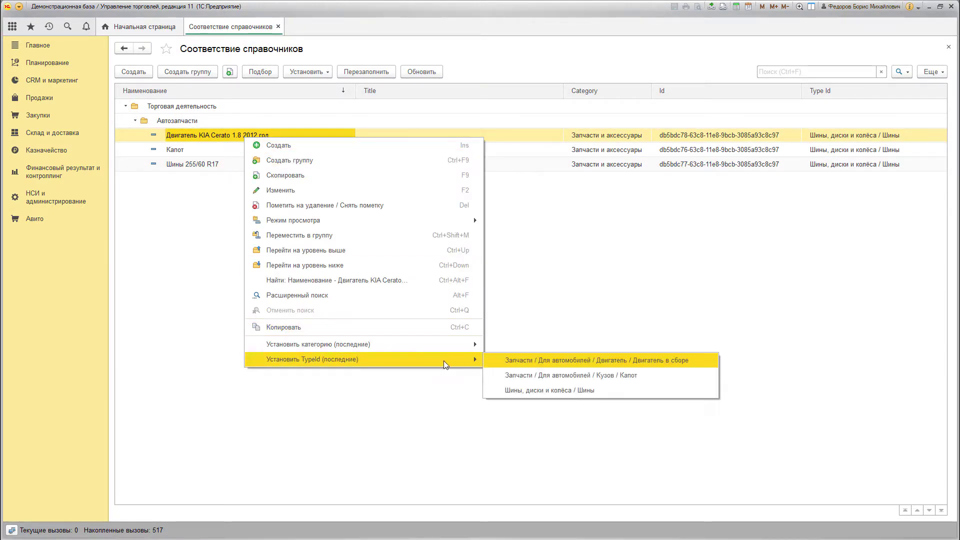
left_click(597, 360)
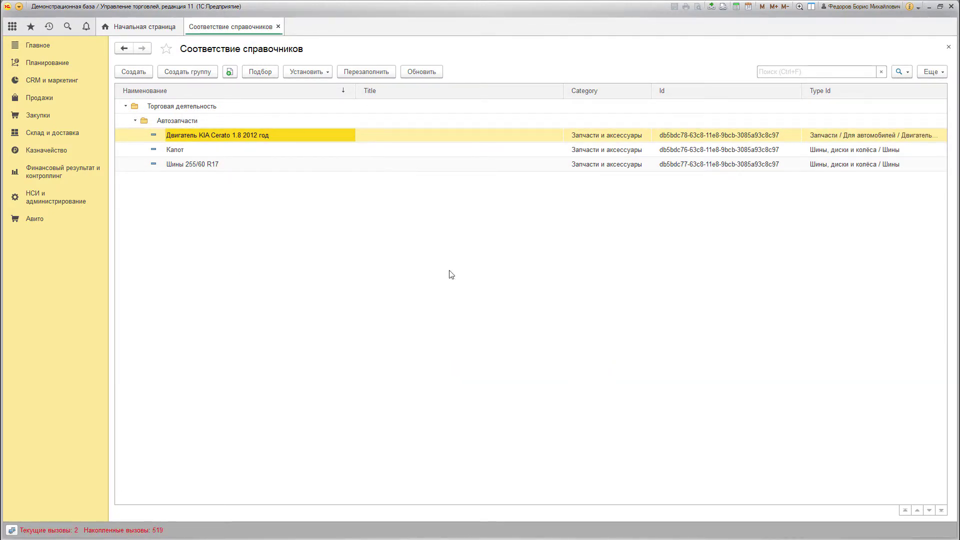
Assign the recently used TypeId Запчасти / Для автомобилей / Кузов / Капот to the item Капот.
left_click(223, 149)
right_click(223, 149)
mouse_move(397, 371)
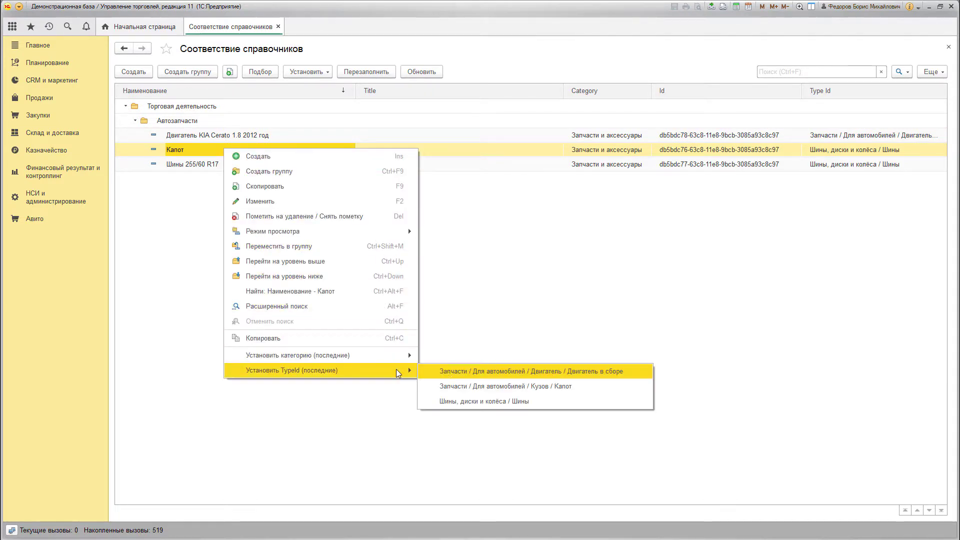
left_click(465, 386)
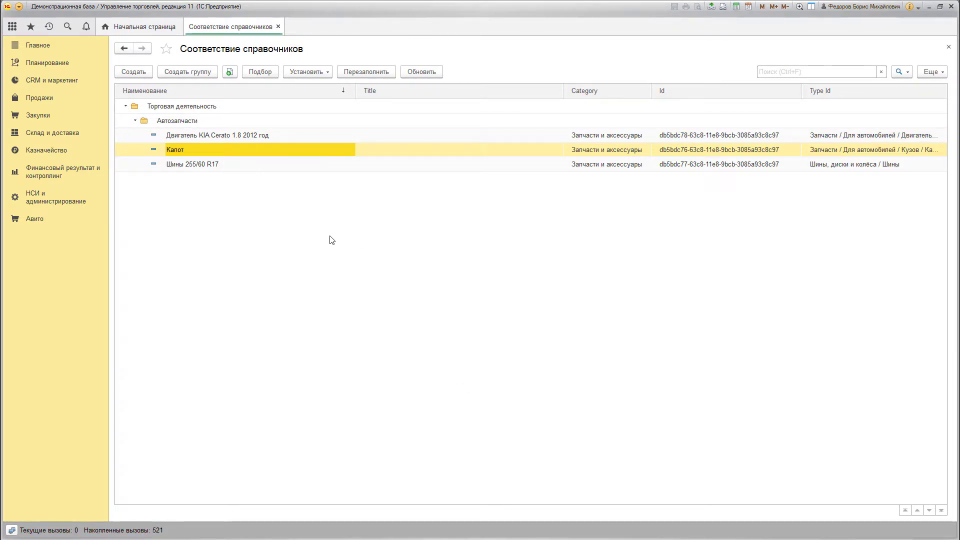
Examine the Title values of the Автозапчасти items and the title field in the card of Двигатель KIA Cerato 1.8 2012 год.
left_click(245, 138)
left_click(370, 134)
left_click(378, 150)
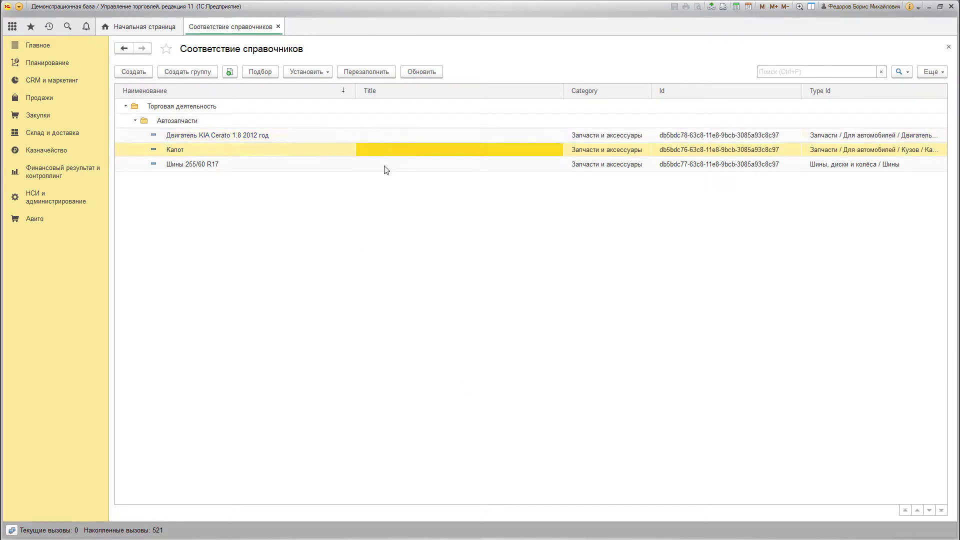
left_click(385, 165)
left_click(369, 149)
left_click(265, 136)
double_click(264, 134)
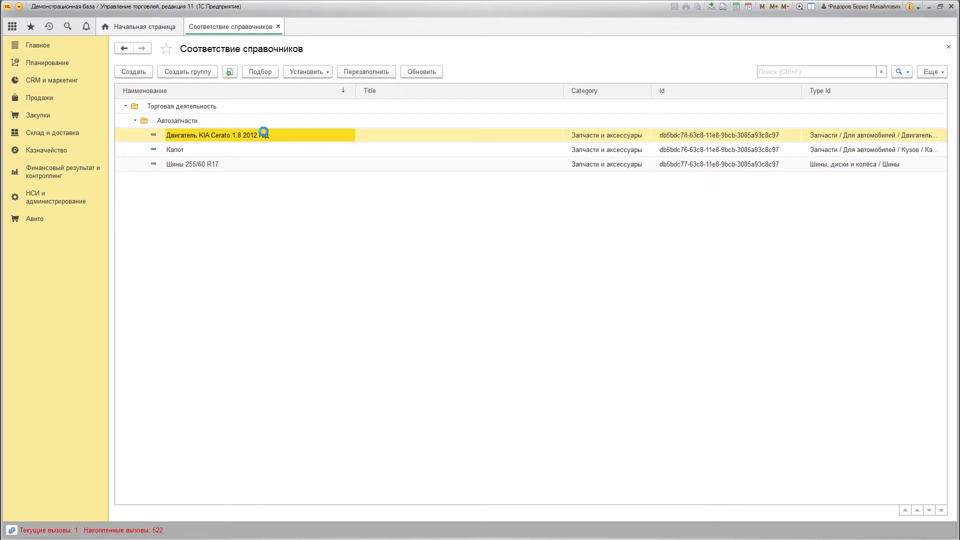
left_click(343, 167)
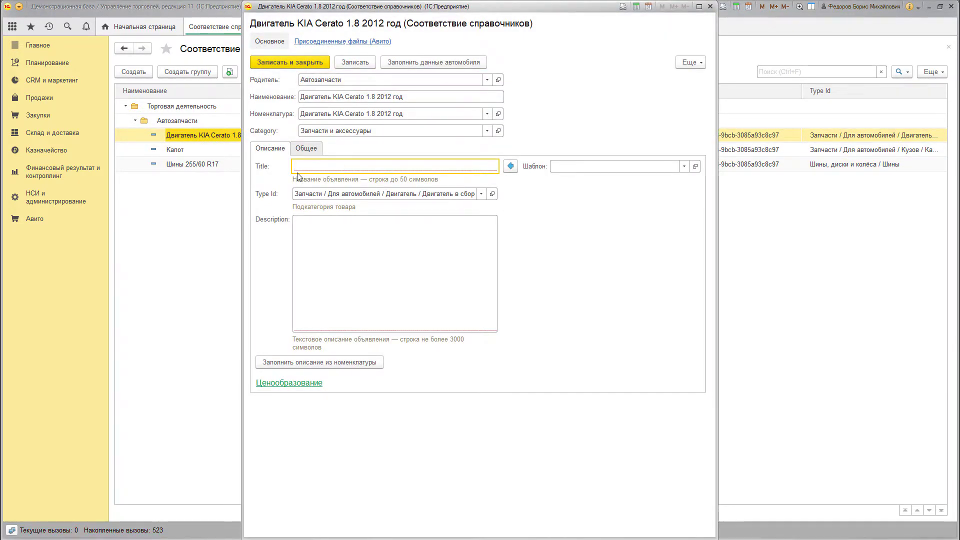
left_click(710, 7)
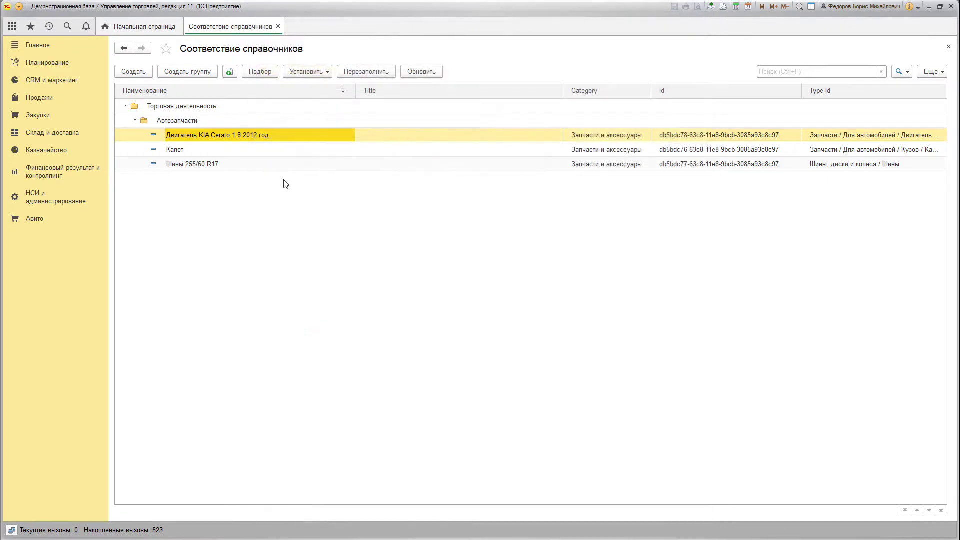
Refill the Title field of all items in the Автозапчасти group from the nomenclature data.
left_click(173, 125)
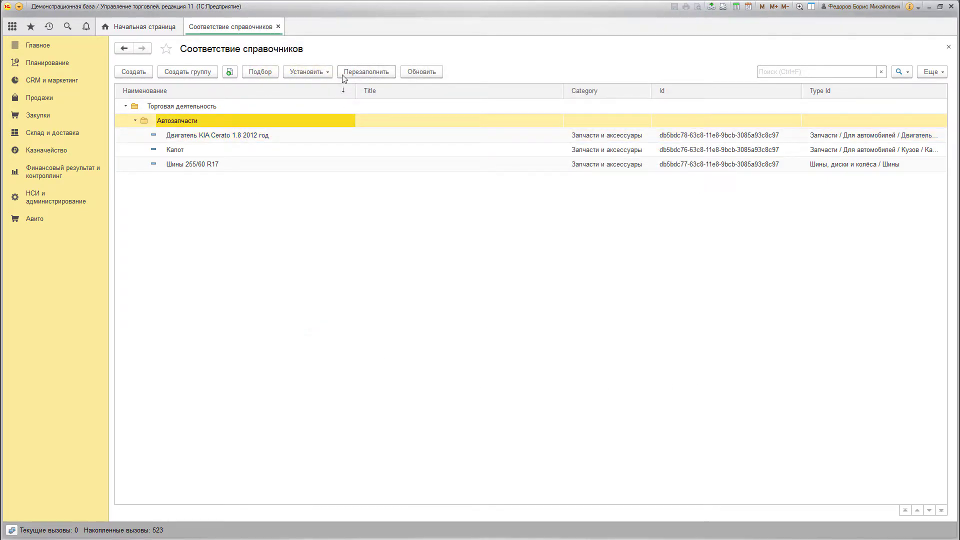
left_click(344, 74)
left_click(166, 125)
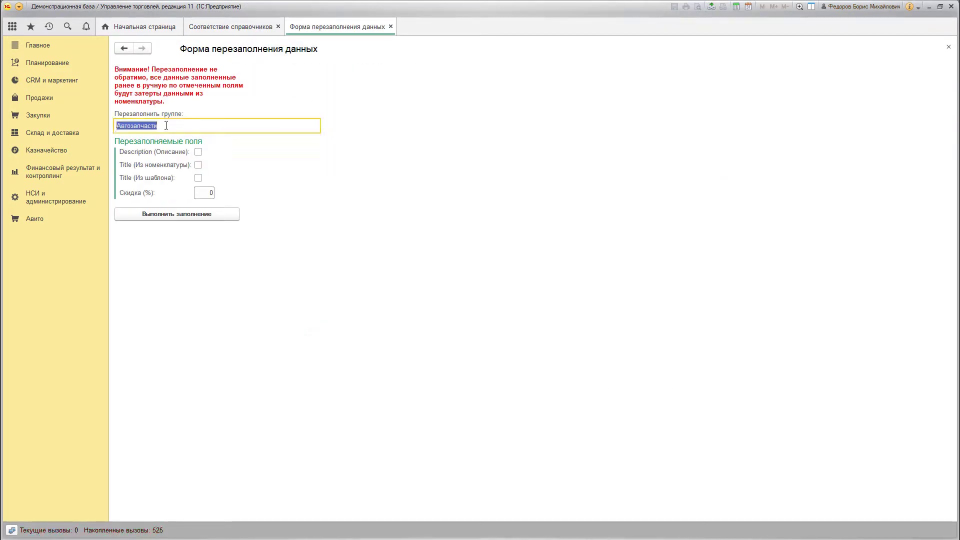
left_click(198, 164)
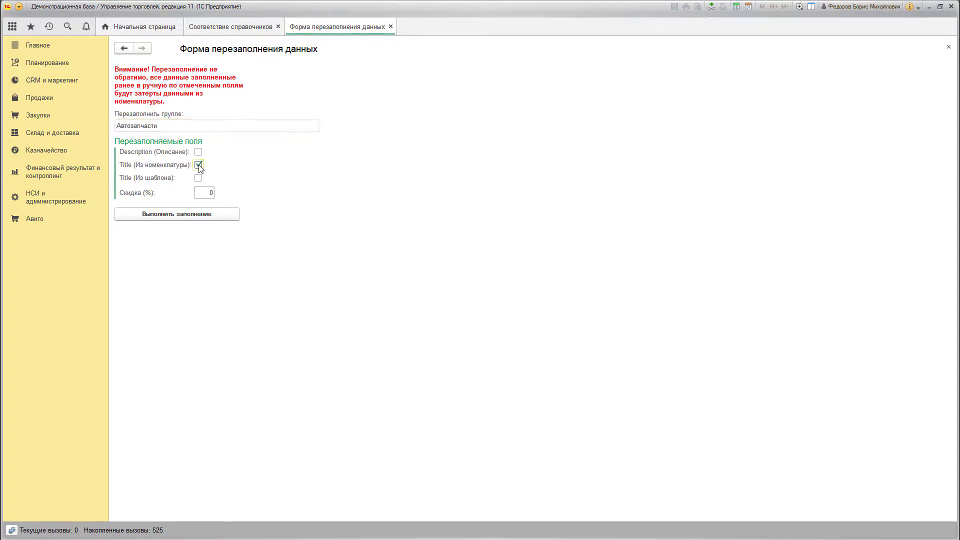
left_click(177, 215)
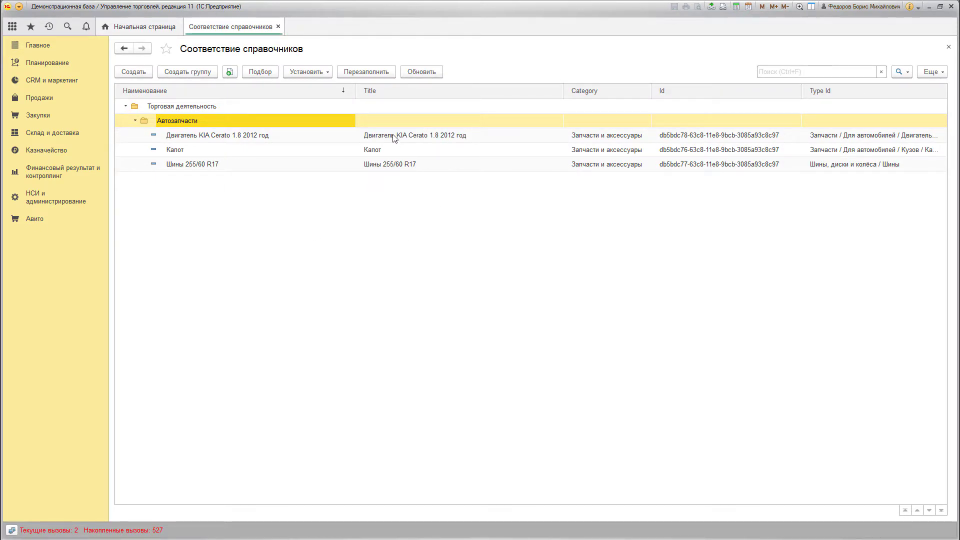
left_click_drag(394, 135, 367, 168)
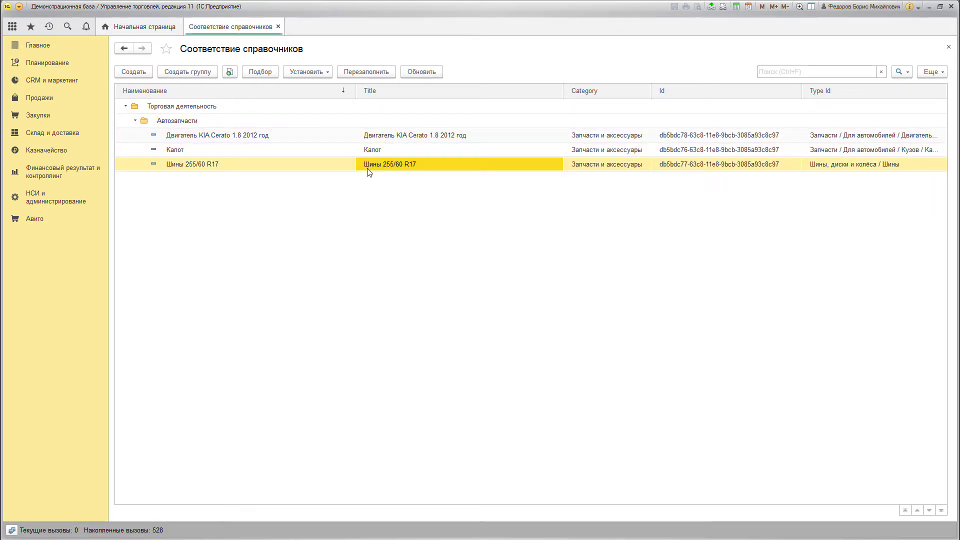
Open the card of Двигатель KIA Cerato 1.8 2012 год and expand its pricing details to review the store price row.
double_click(278, 136)
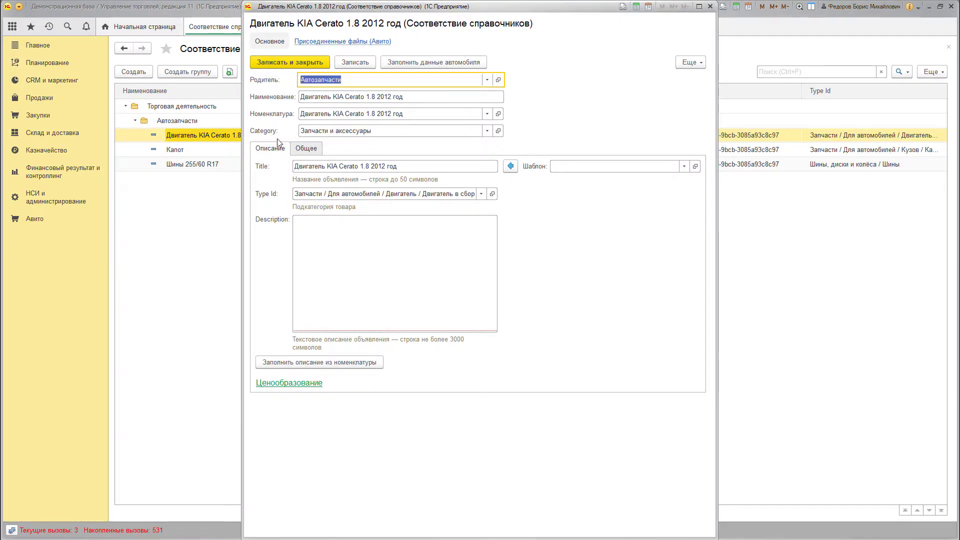
left_click(311, 384)
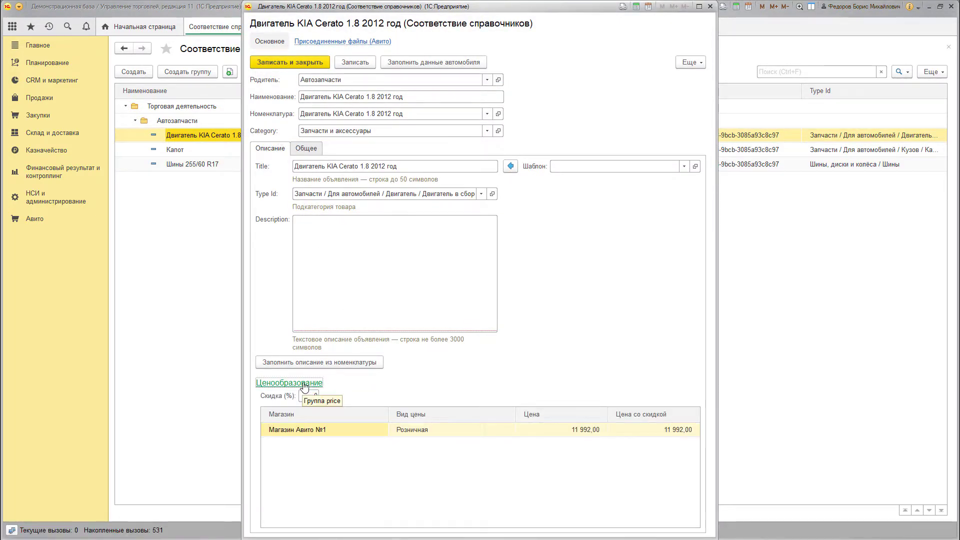
left_click(314, 434)
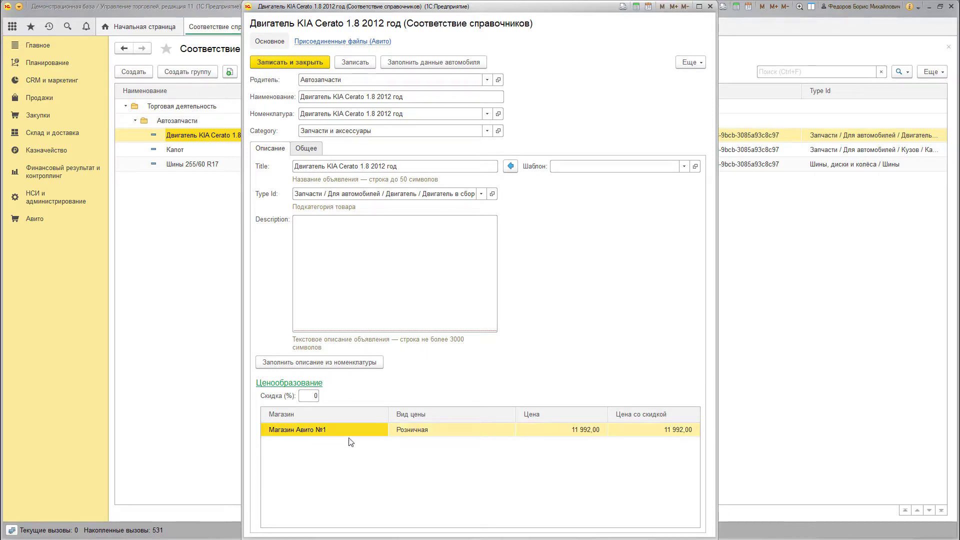
left_click(451, 435)
left_click(549, 436)
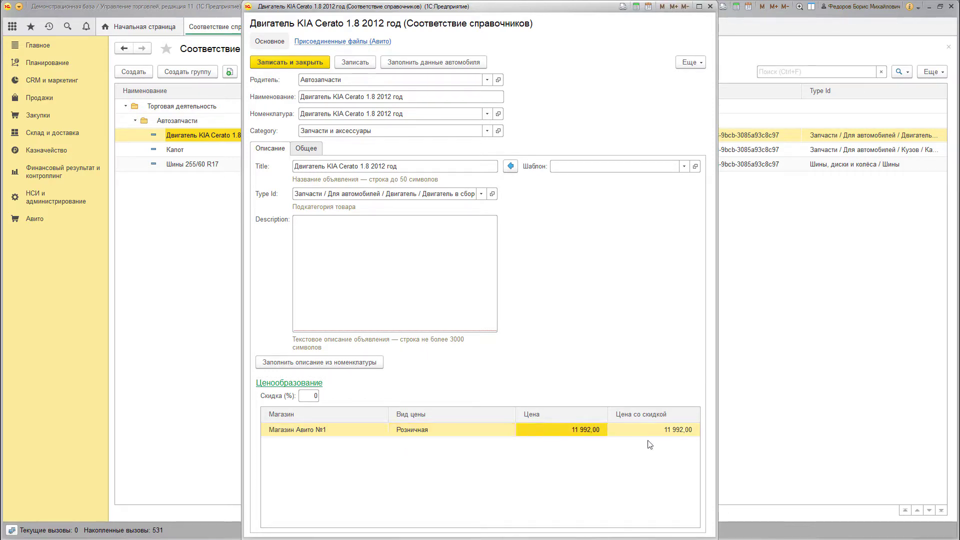
left_click(643, 441)
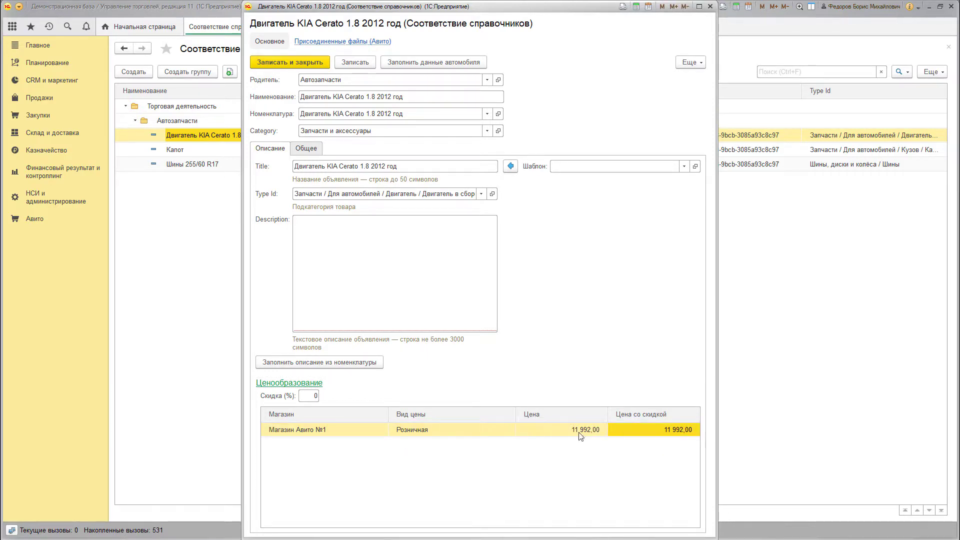
Set the engine's discount to 10 % and check the recalculated store price row.
left_click(303, 402)
type("10")
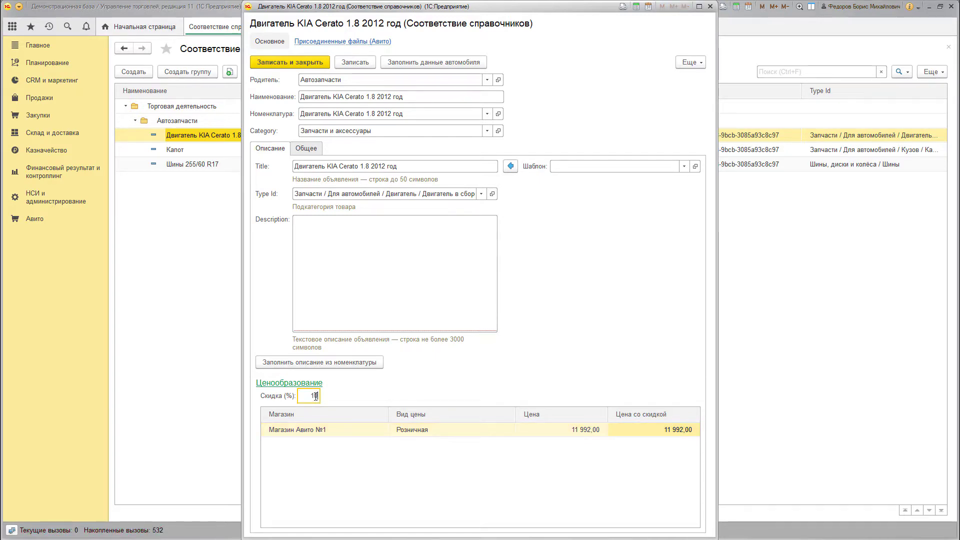
key("Tab")
left_click(435, 436)
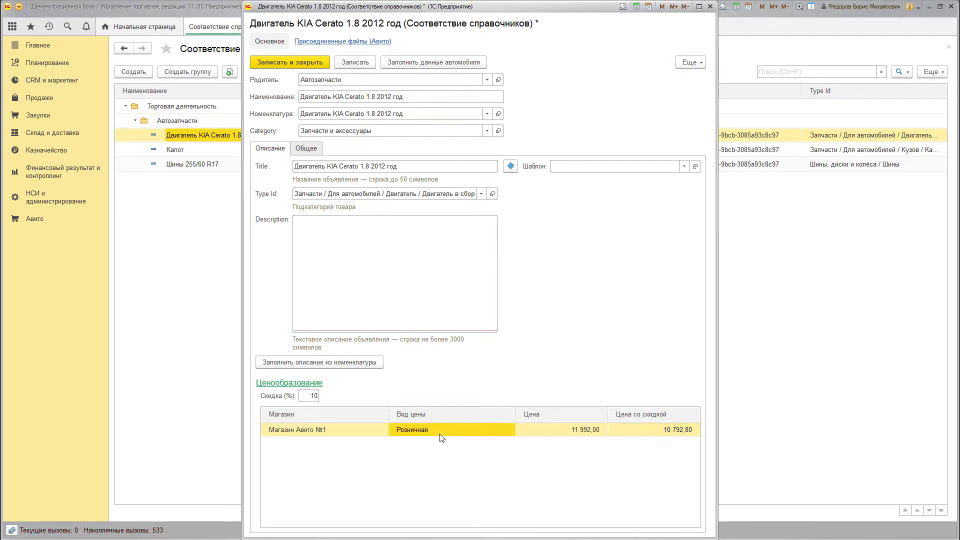
left_click(520, 437)
left_click(624, 437)
left_click(505, 429)
left_click(367, 433)
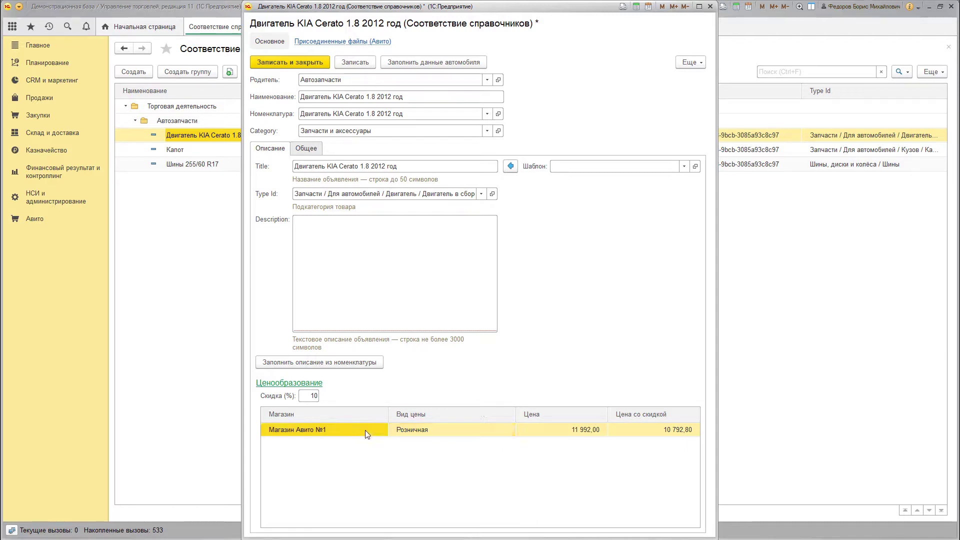
Review the available Listing fee and Ad status options for the engine listing without choosing any.
left_click(310, 151)
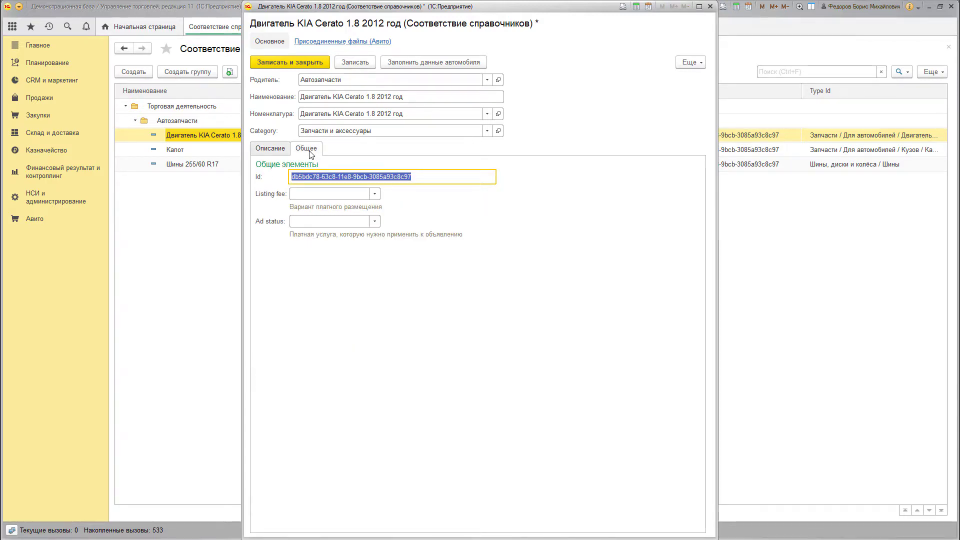
left_click(374, 194)
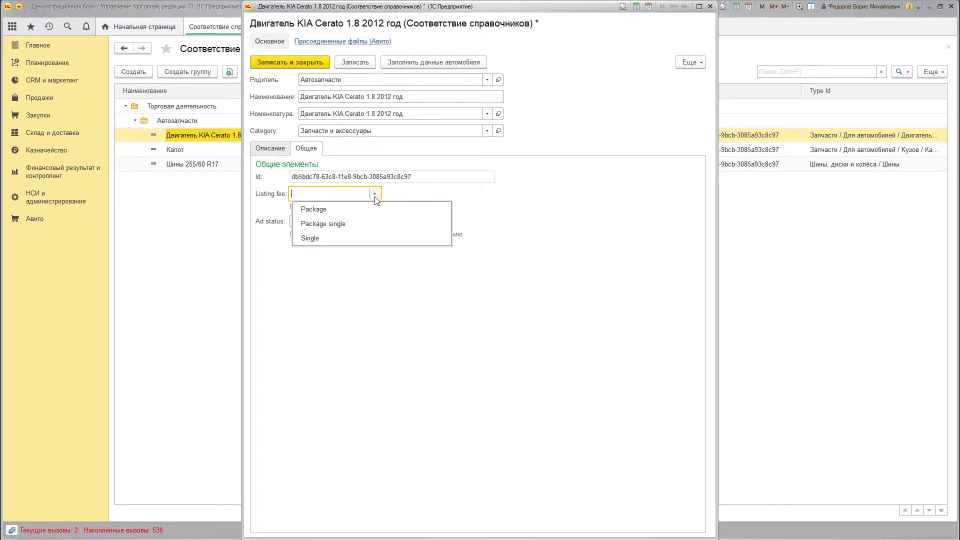
left_click(491, 208)
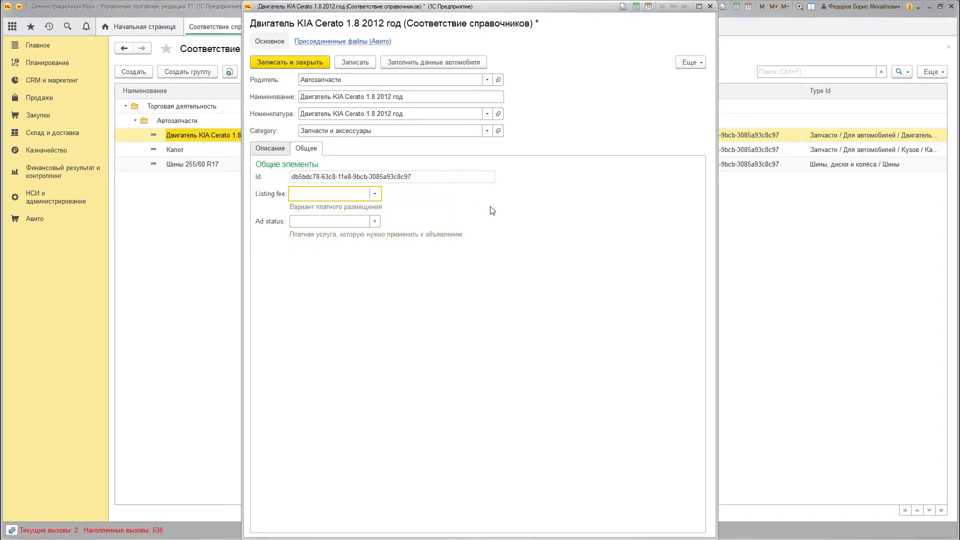
left_click(375, 223)
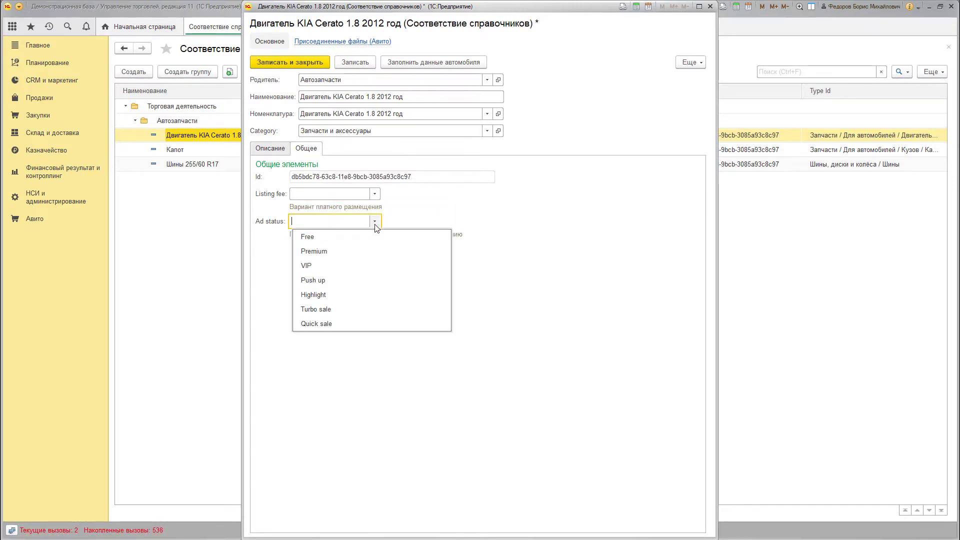
left_click(526, 274)
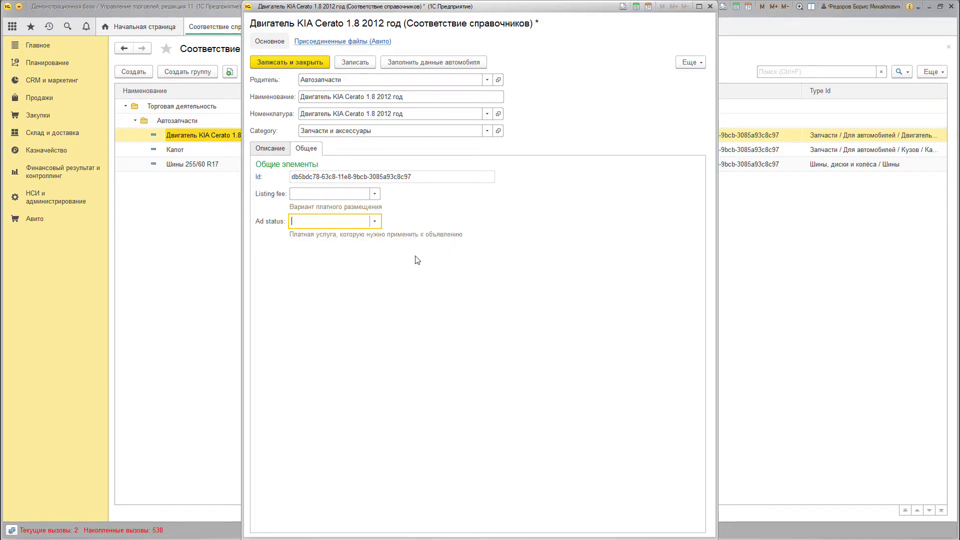
Enter the engine's Description as "Двигатель для модели 123" and save the record.
left_click(271, 149)
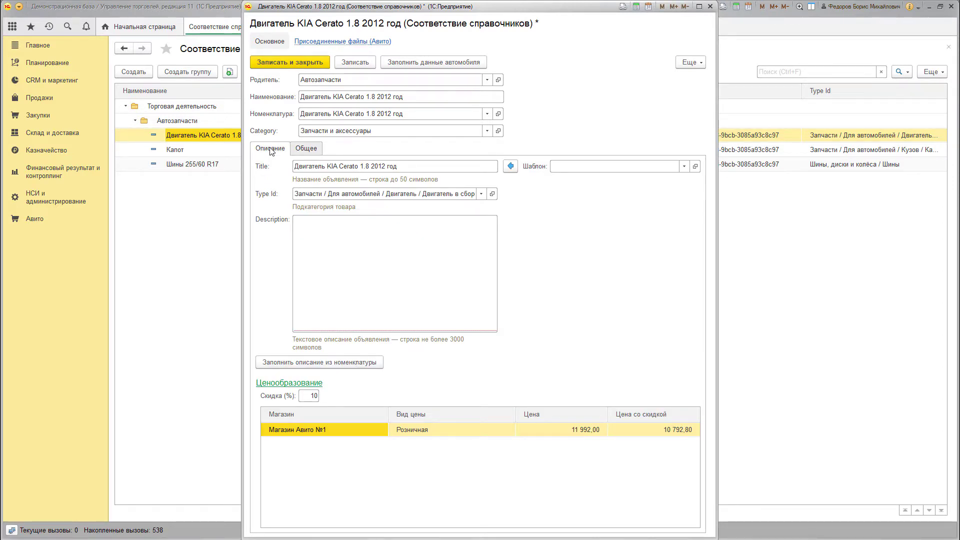
left_click(334, 262)
type("Дви")
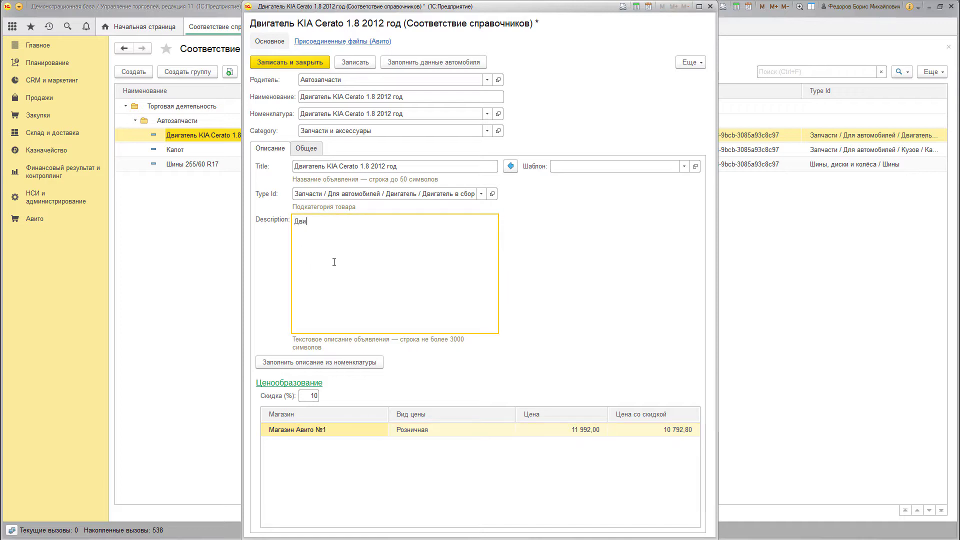
type("гатель ")
type("мдля")
key("BackSpace")
key("BackSpace")
key("BackSpace")
type("для модели 123")
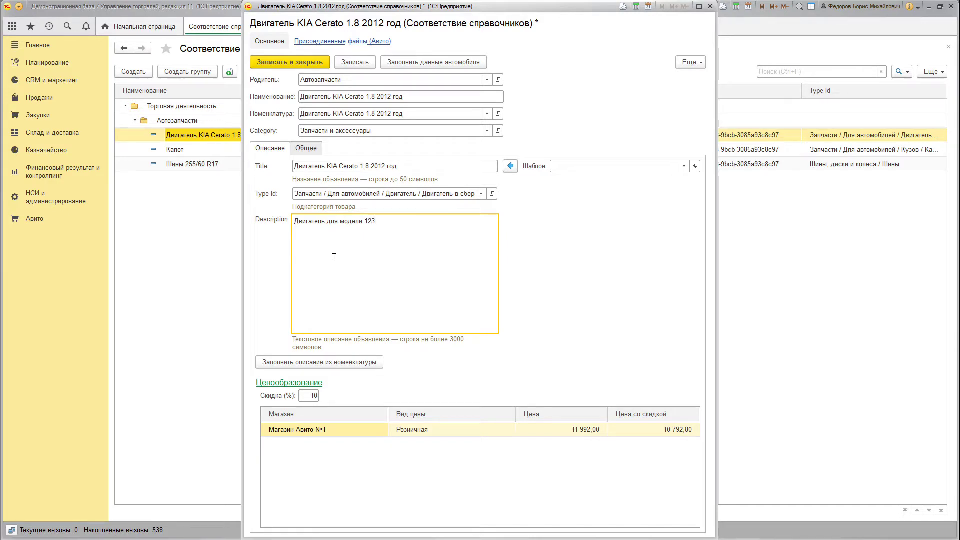
left_click(349, 63)
Attach the image Двигатель КИА from the Фото АВИТО folder to the engine item and save the attachment.
left_click(360, 41)
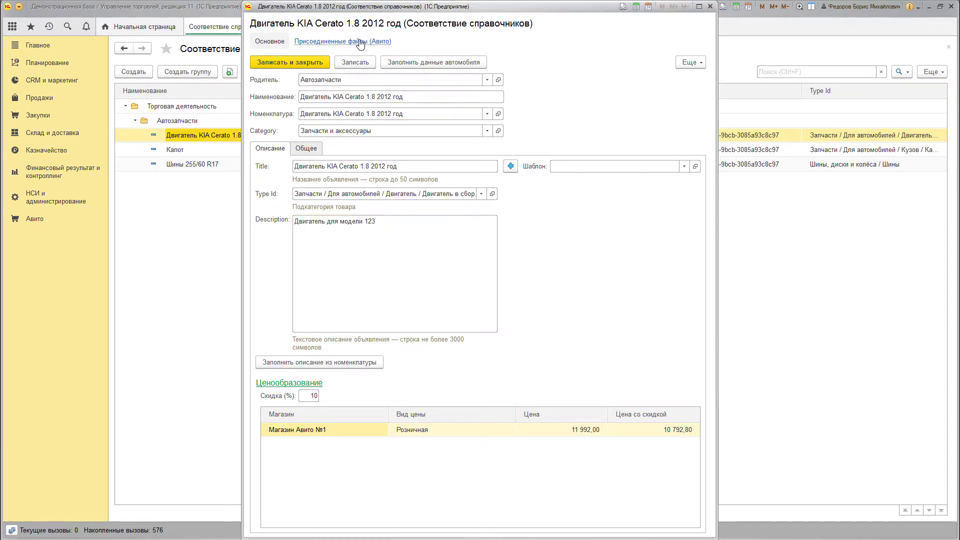
left_click(270, 77)
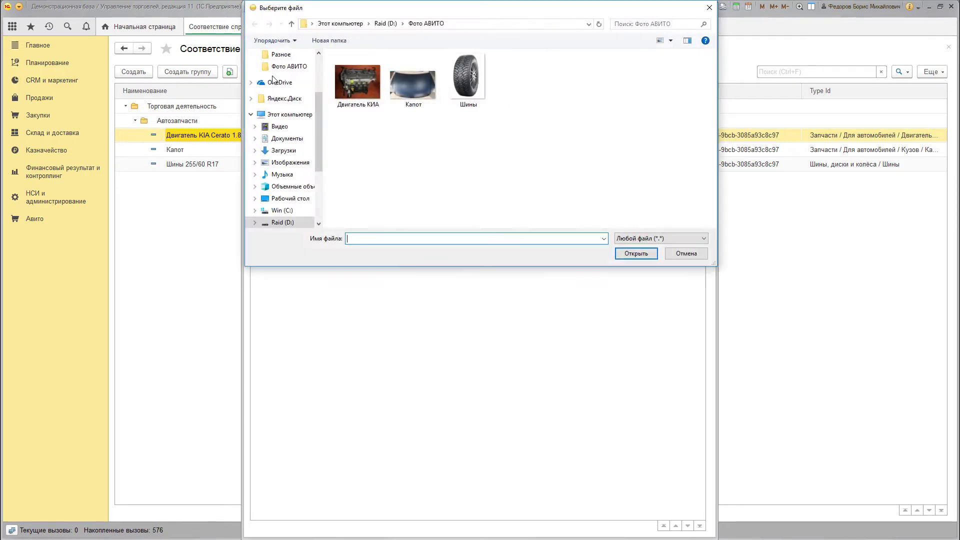
left_click(355, 85)
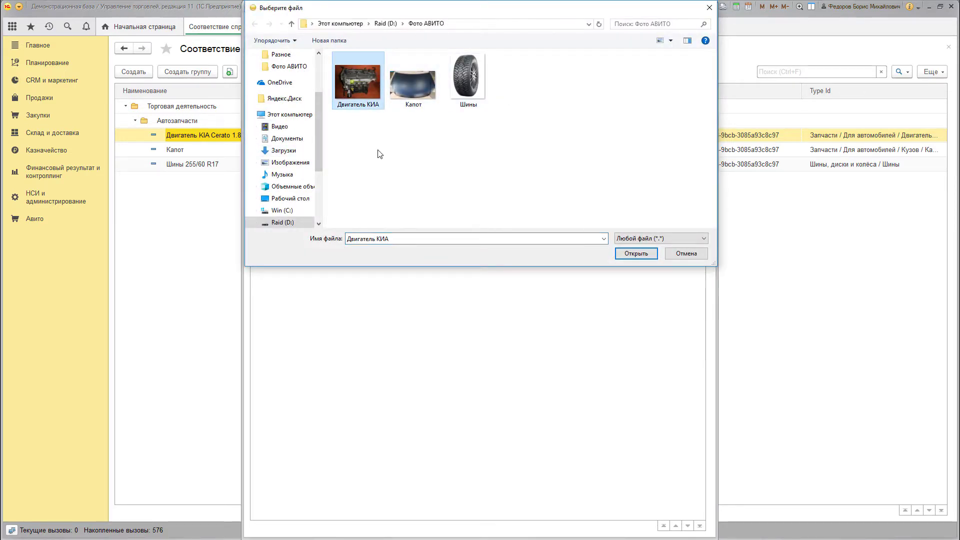
left_click(626, 255)
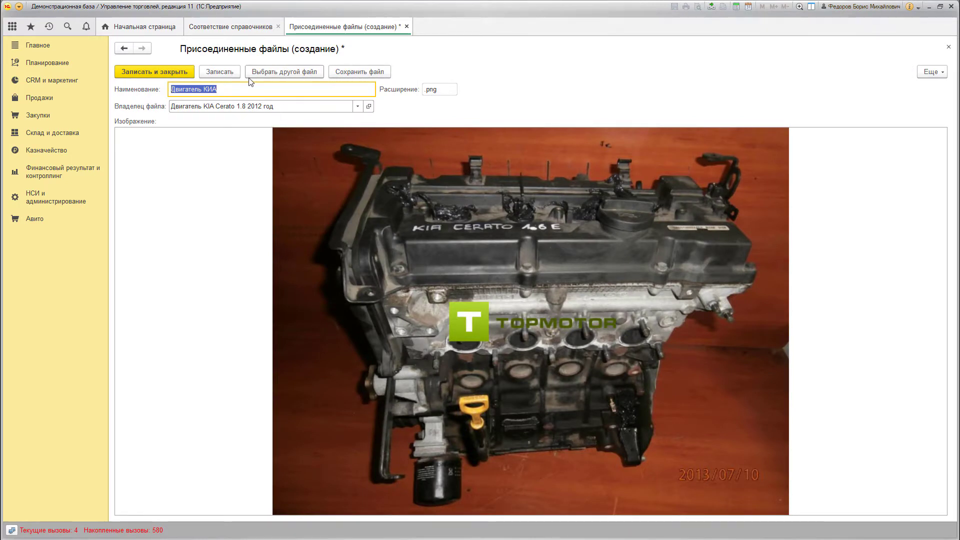
left_click(168, 73)
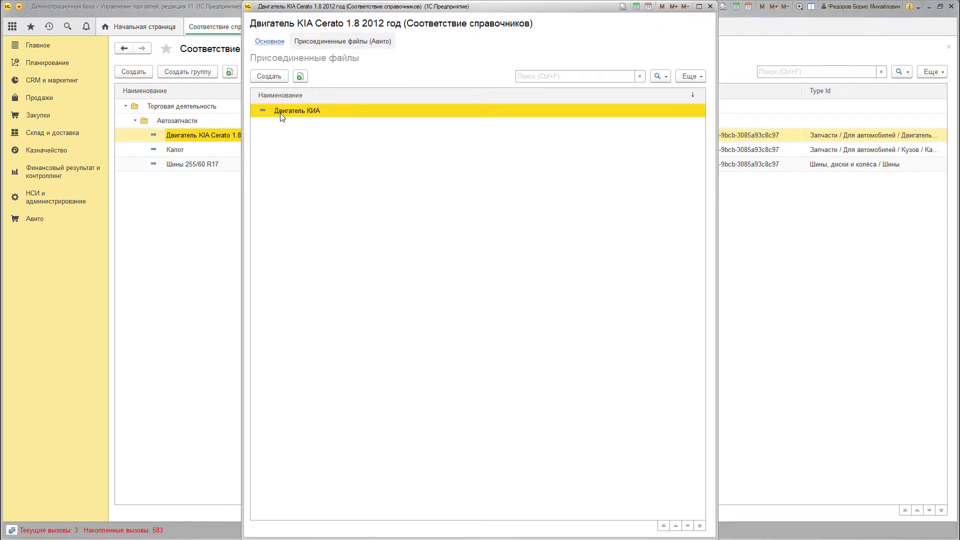
Check the engine item's main data and attached files, and save and close its card.
left_click(270, 41)
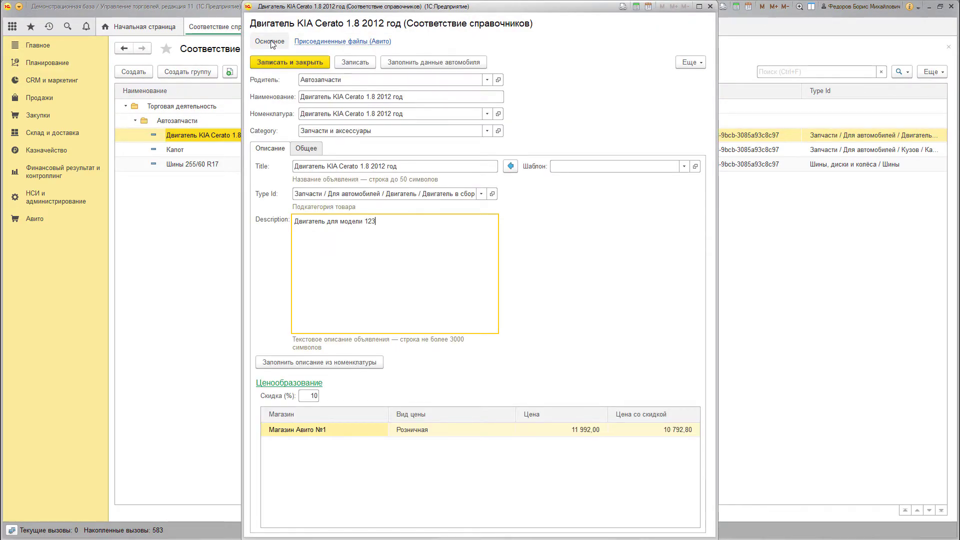
left_click(339, 42)
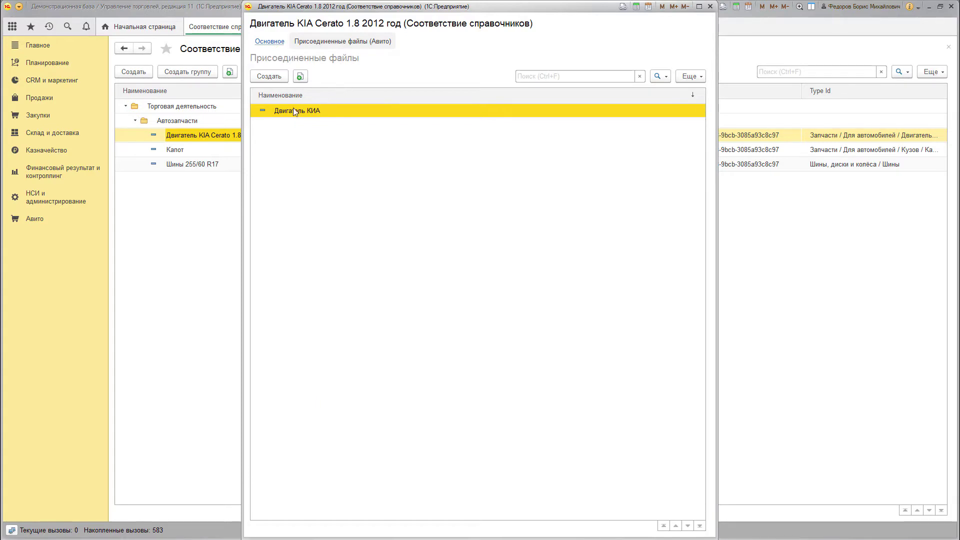
left_click(269, 42)
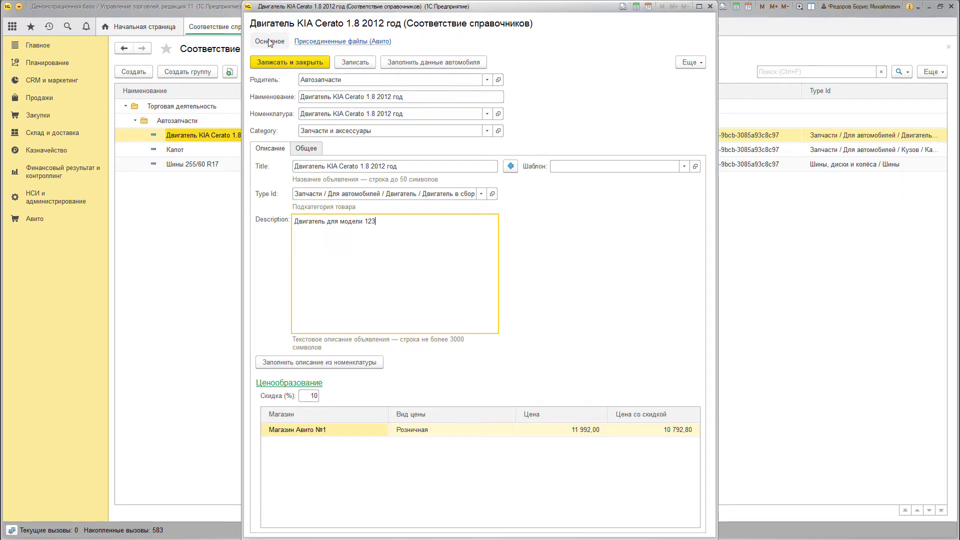
left_click(290, 62)
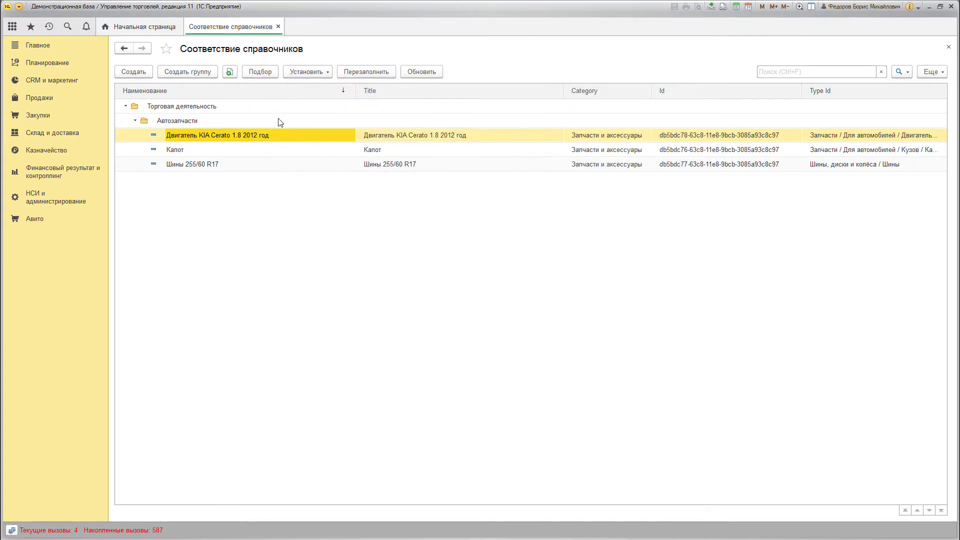
Open the Капот item's card and set its discount to 5% in the pricing section.
left_click(186, 152)
double_click(187, 151)
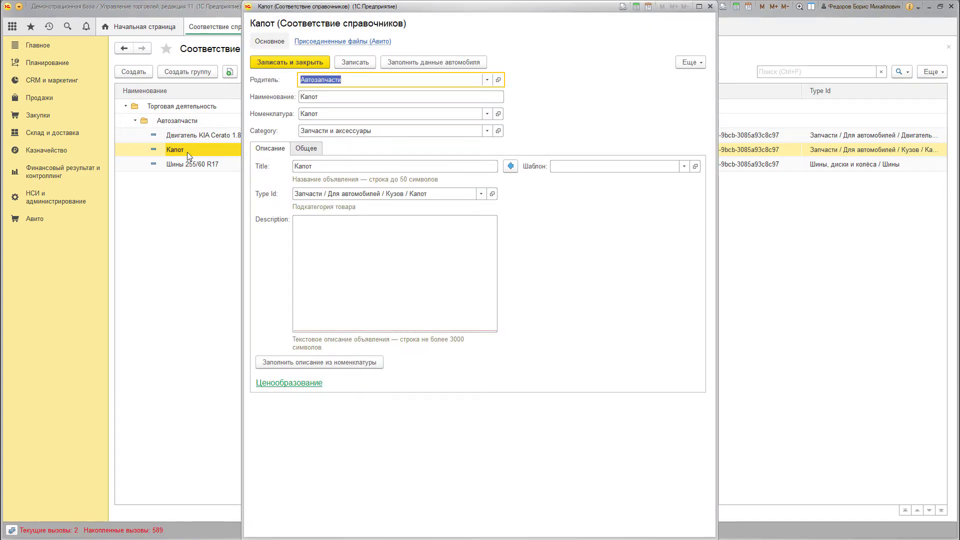
left_click(289, 383)
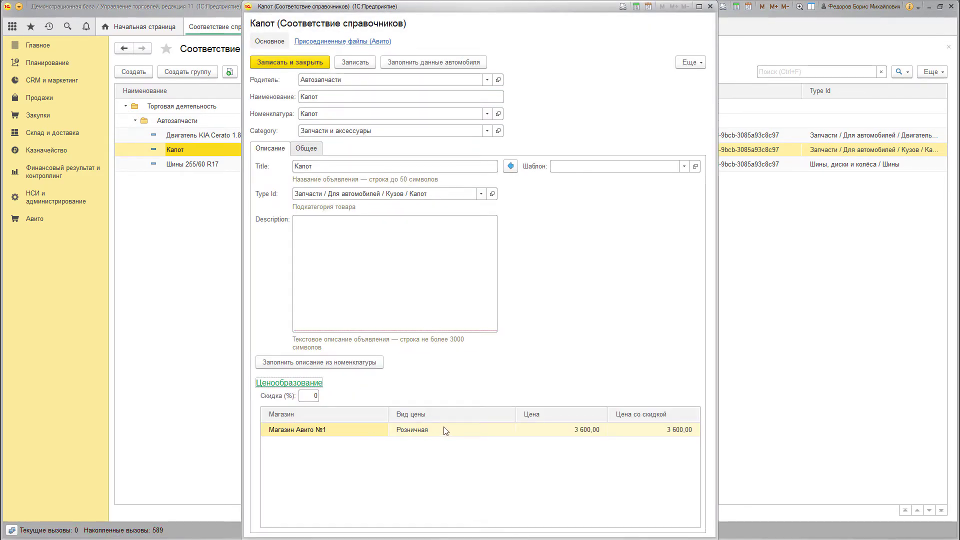
left_click(422, 429)
left_click(303, 397)
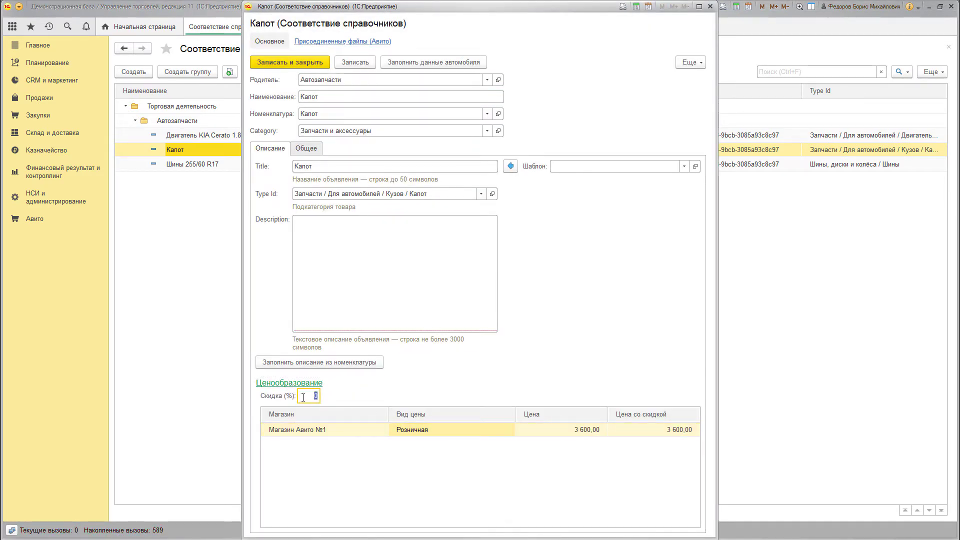
type("5")
key("Tab")
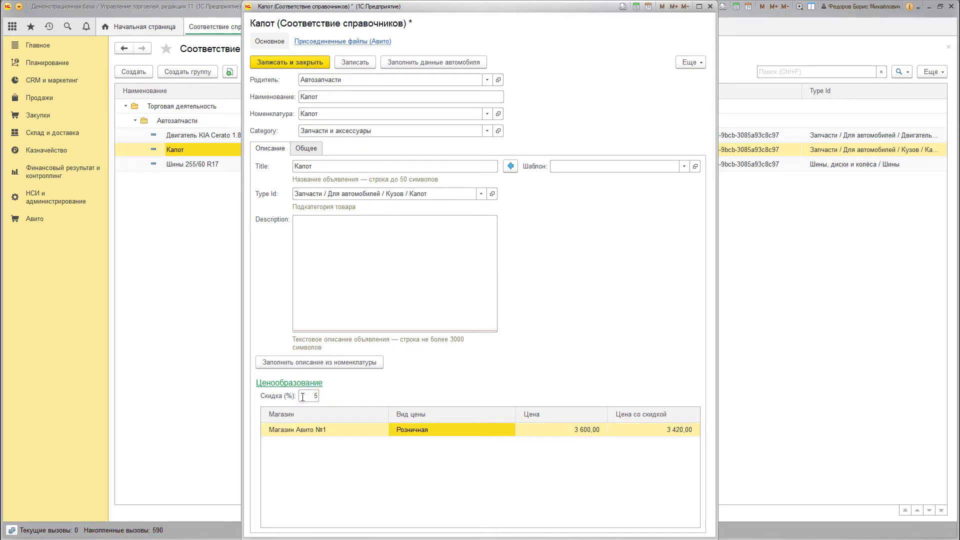
left_click(563, 440)
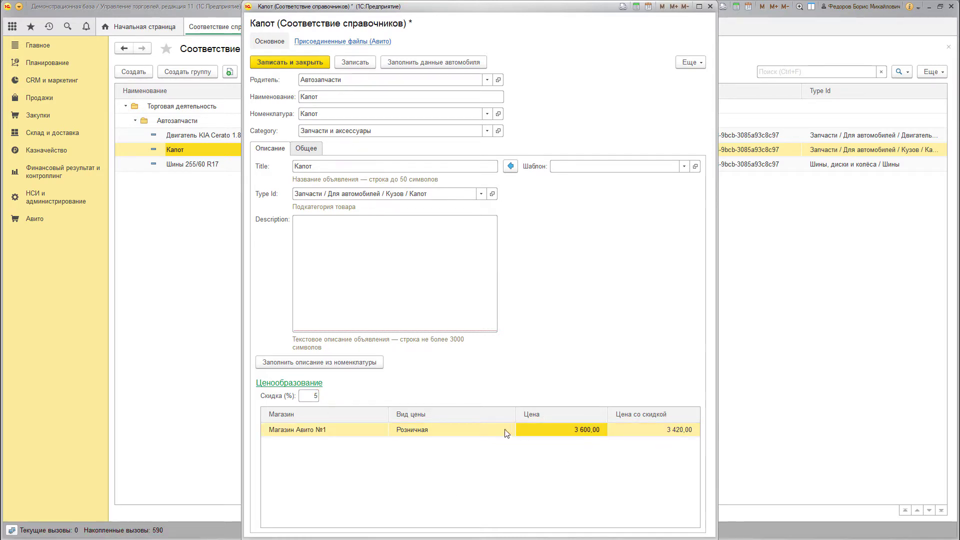
left_click(379, 429)
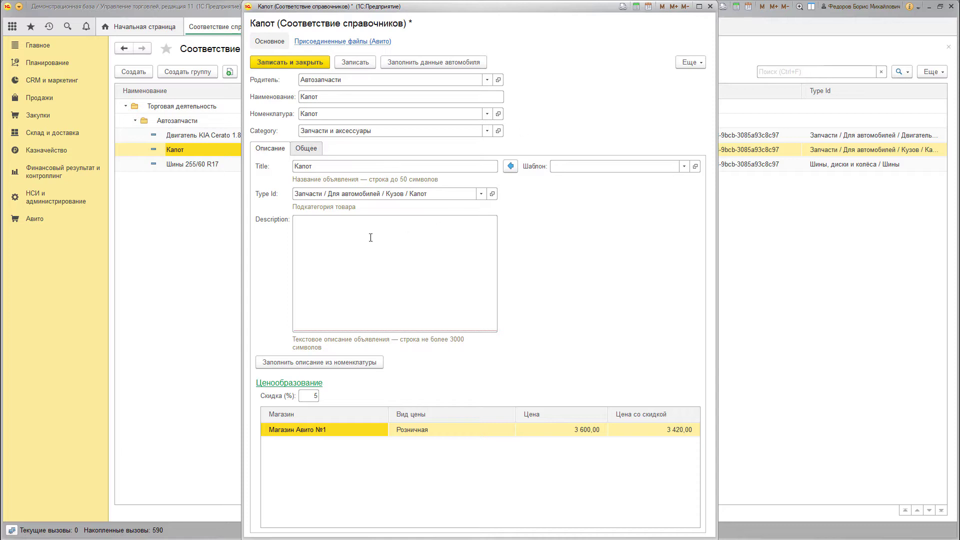
Check the Капот item's Title, Description and general listing settings, and save the record.
left_click(324, 166)
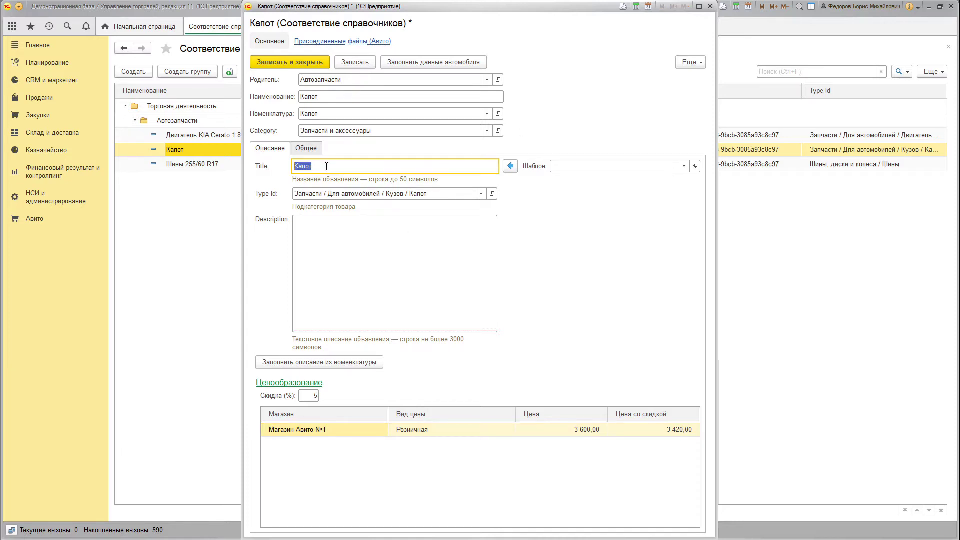
left_click(328, 167)
left_click(341, 257)
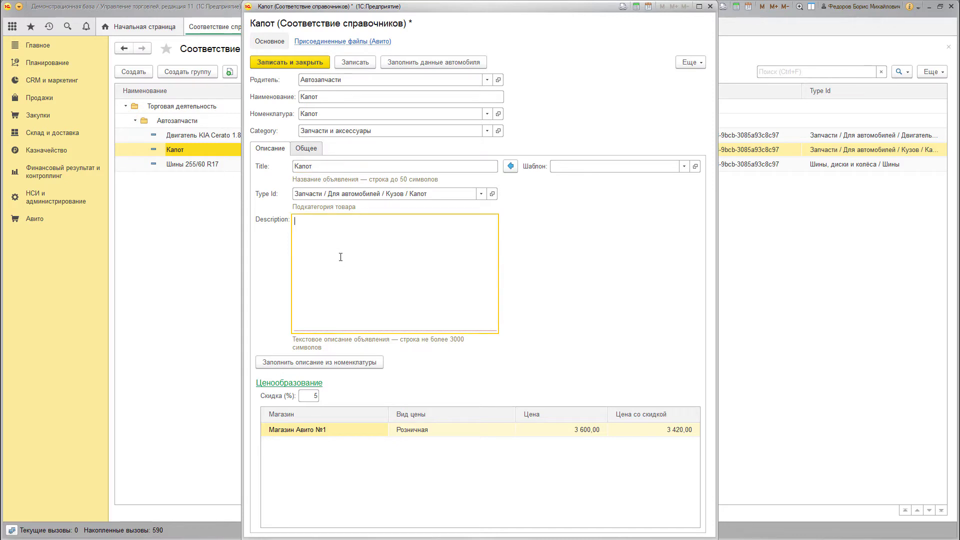
left_click(297, 148)
left_click(274, 149)
left_click(352, 63)
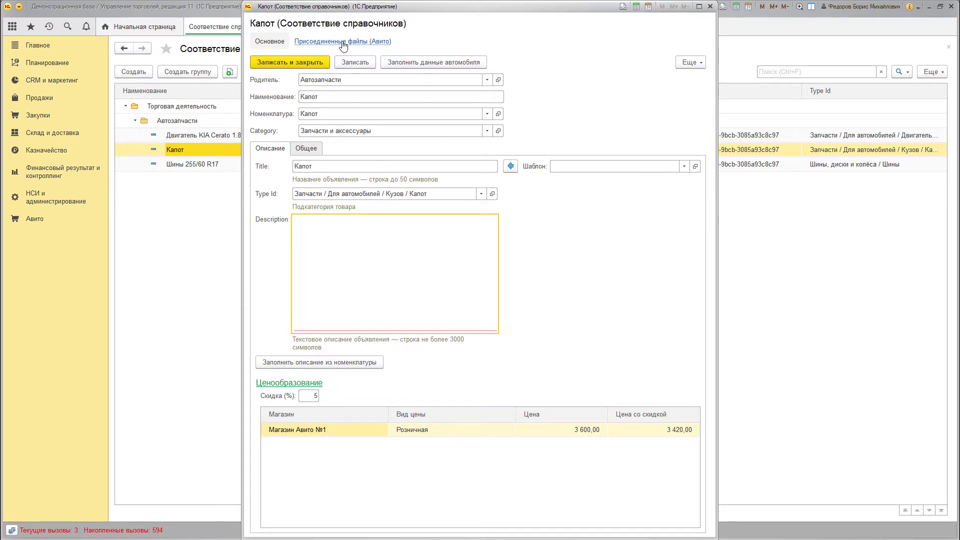
Attach the Капот image from the Фото АВИТО folder to the Капот item, and save and close its card.
left_click(342, 42)
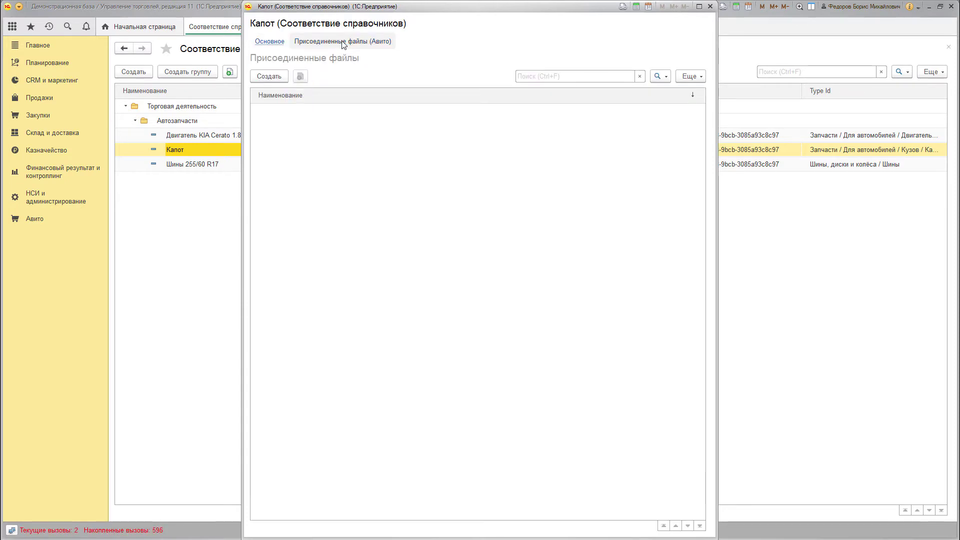
left_click(263, 76)
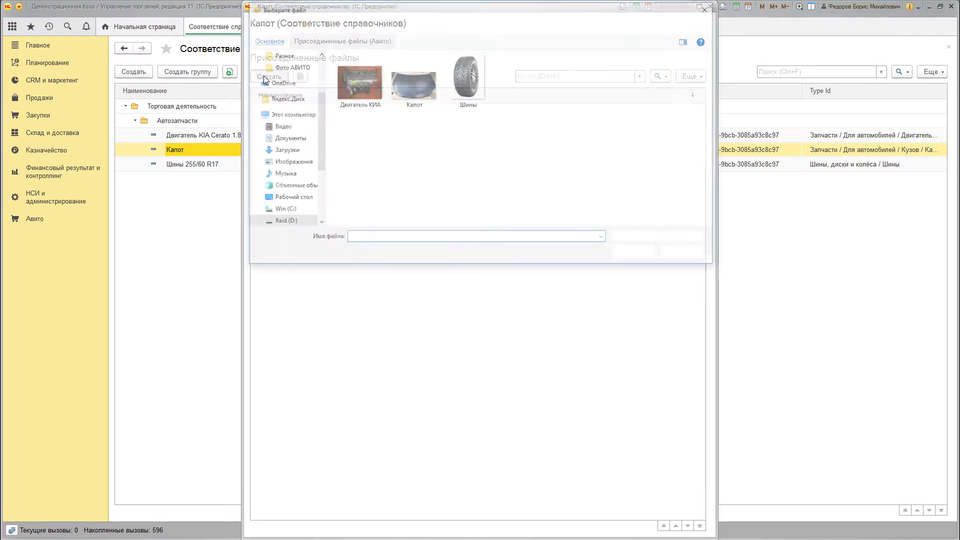
left_click(419, 93)
left_click(634, 253)
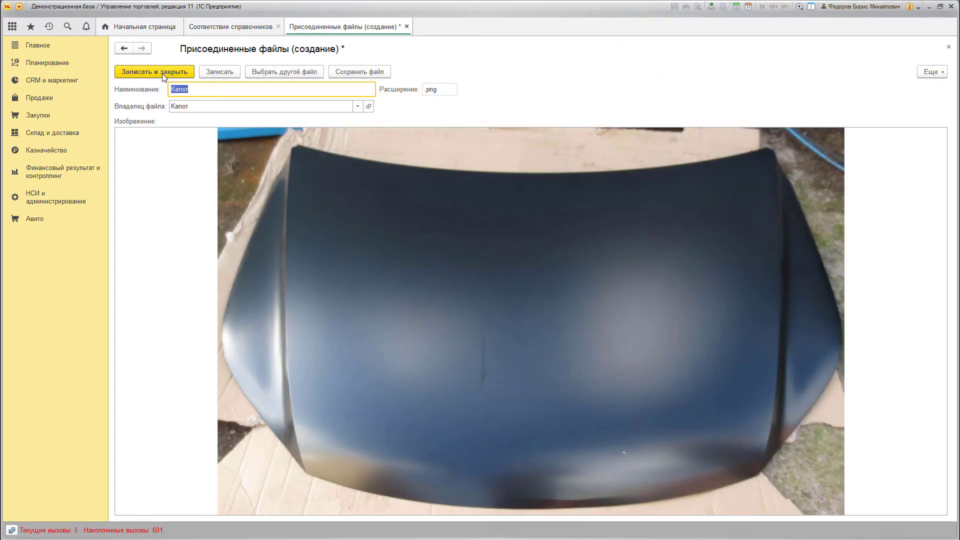
left_click(162, 75)
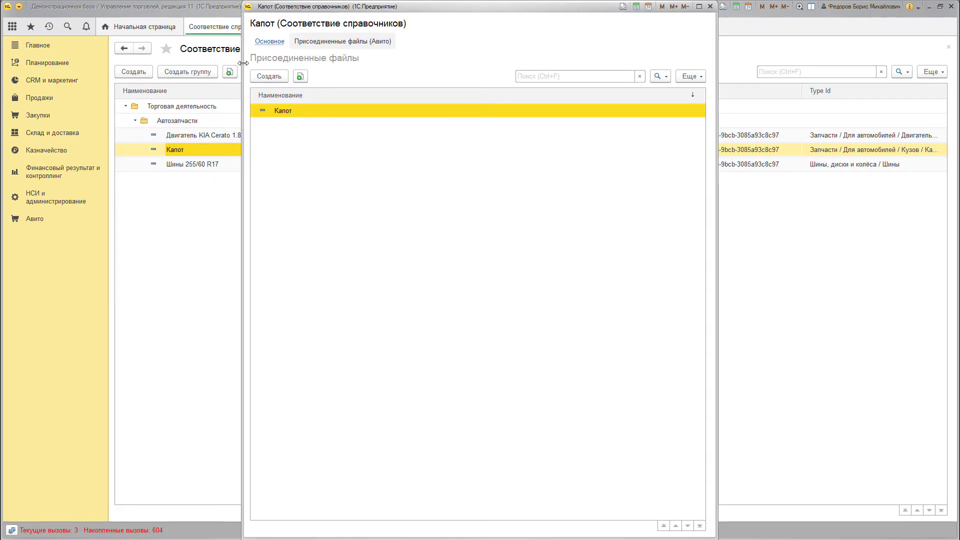
left_click(275, 44)
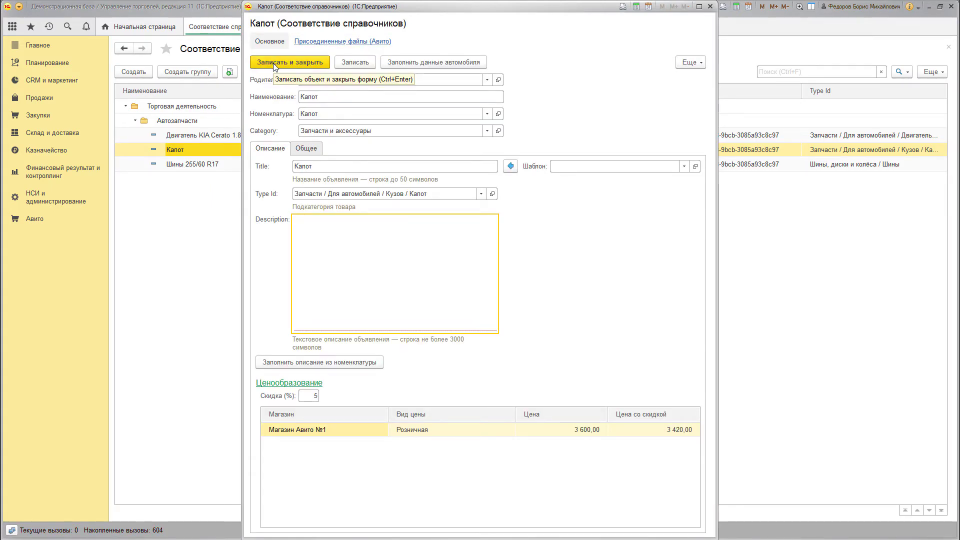
left_click(274, 64)
Set the rim diameter to 71 and the tire type to Летние for the Шины 255/60 R17 item, and save the record.
double_click(210, 164)
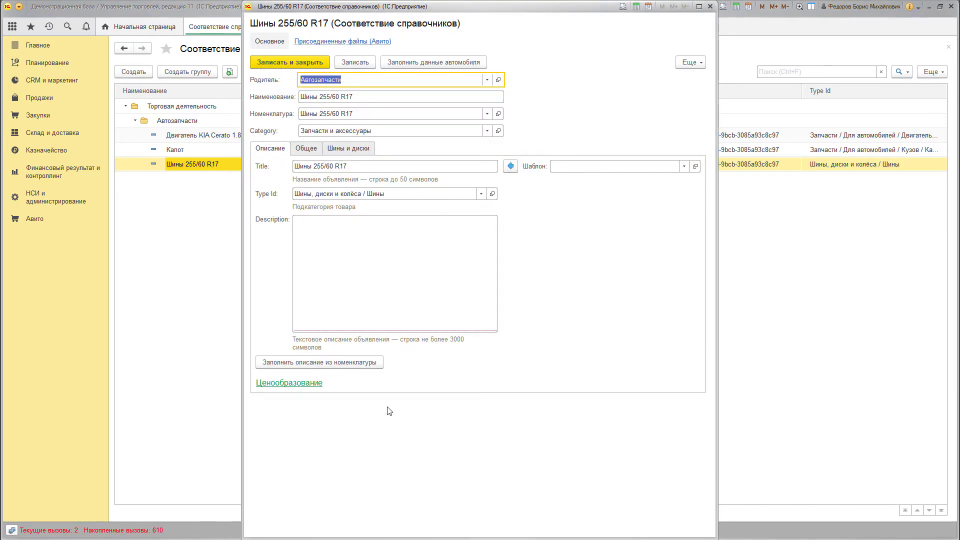
left_click(307, 150)
left_click(352, 153)
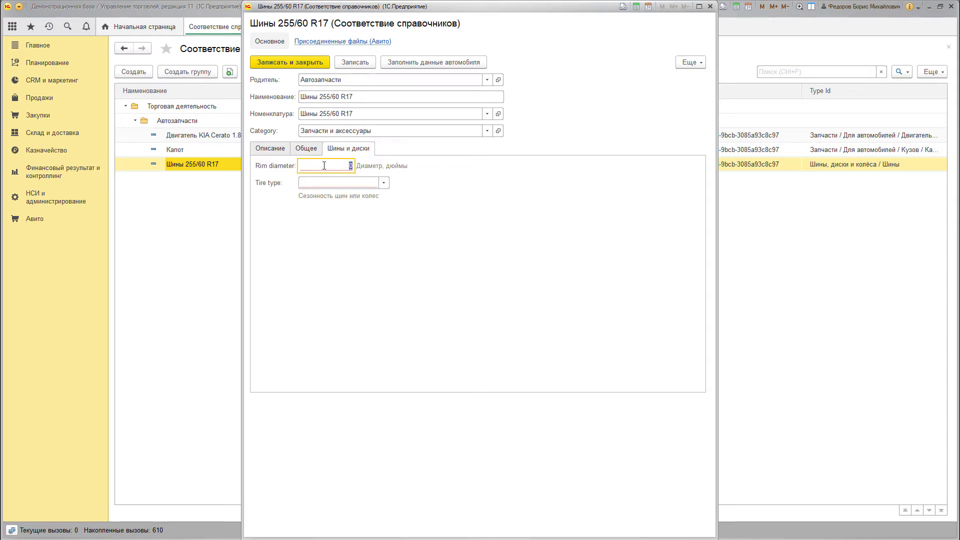
type("71")
left_click(383, 183)
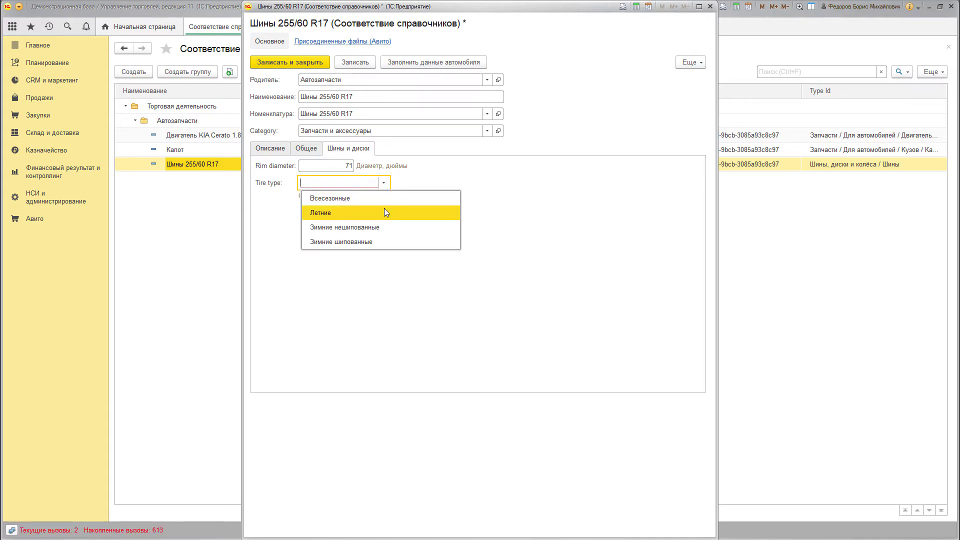
left_click(385, 211)
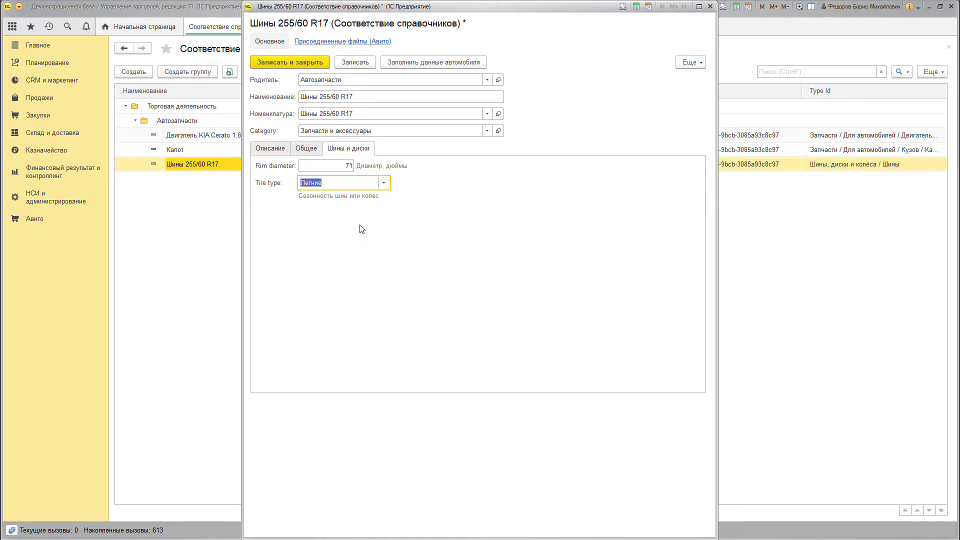
left_click(302, 148)
left_click(278, 148)
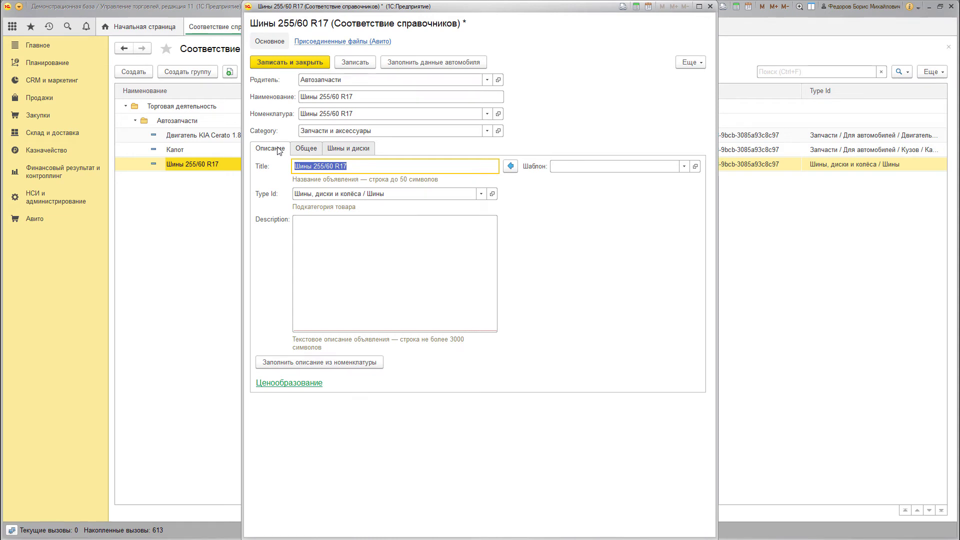
left_click(308, 149)
left_click(347, 150)
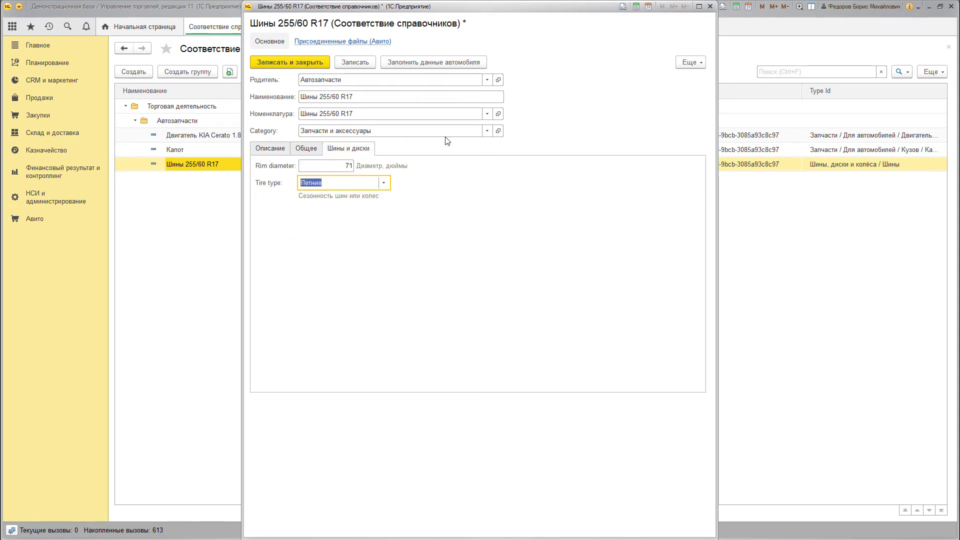
left_click(356, 61)
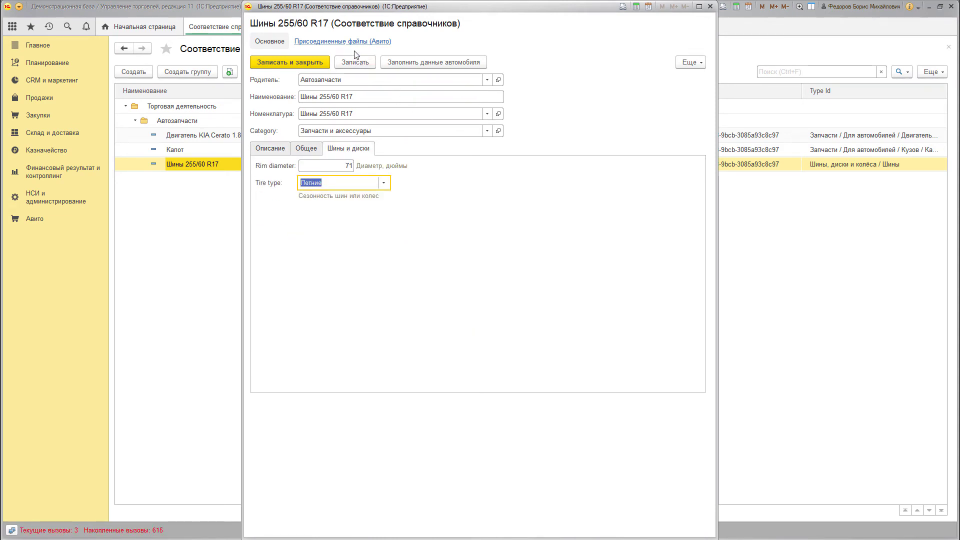
Attach the Шины image from the Фото АВИТО folder to the tire item and save the attachment.
left_click(347, 42)
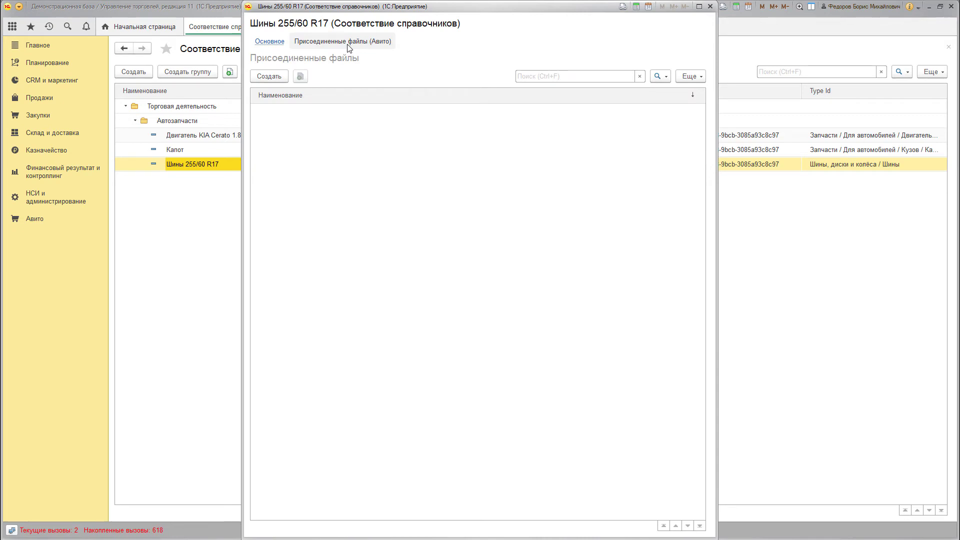
left_click(278, 76)
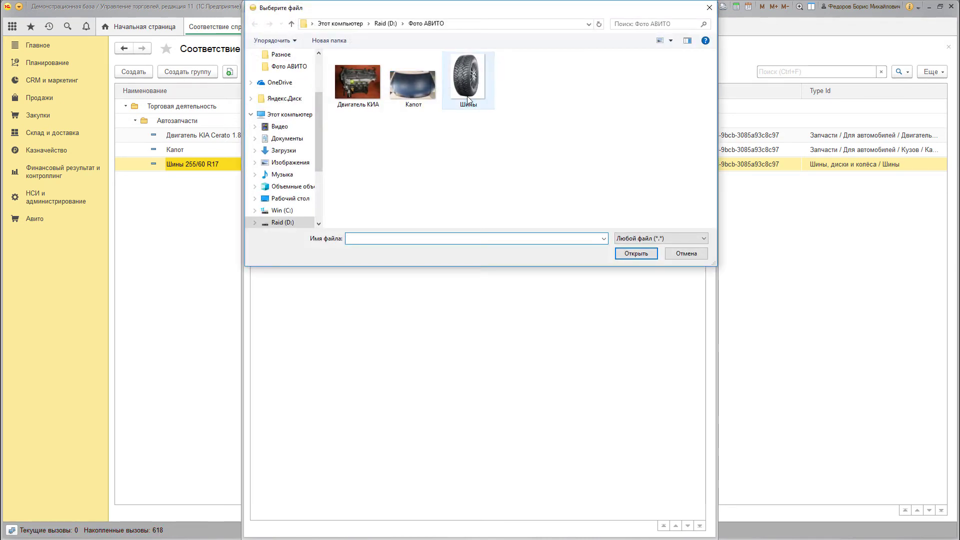
left_click(467, 77)
left_click(633, 255)
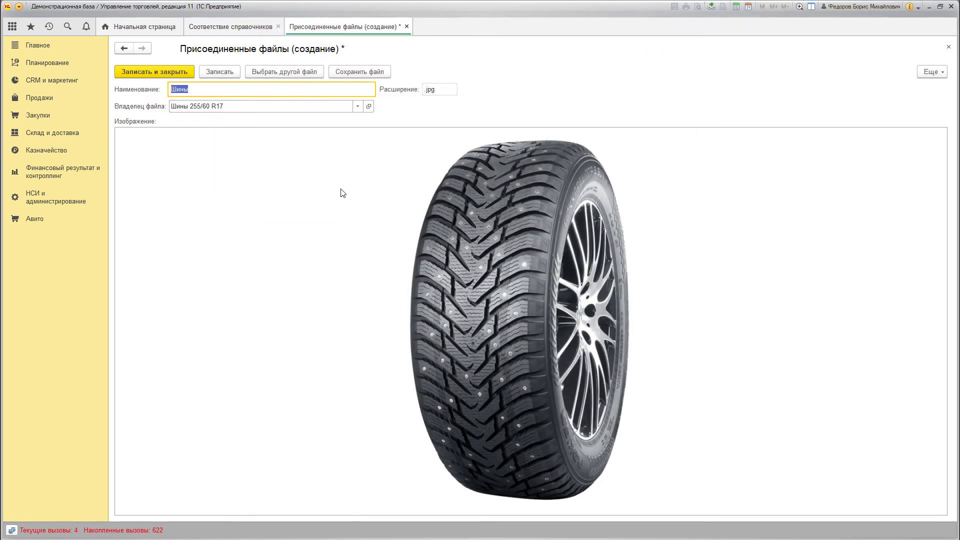
left_click(148, 75)
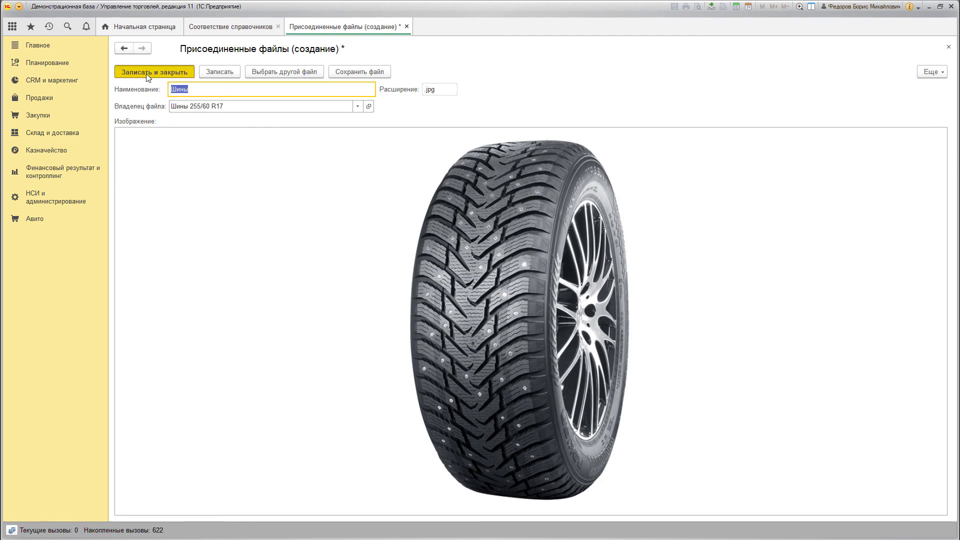
Change the tire item's Tire type to Зимние шипованные in its main data.
left_click(274, 44)
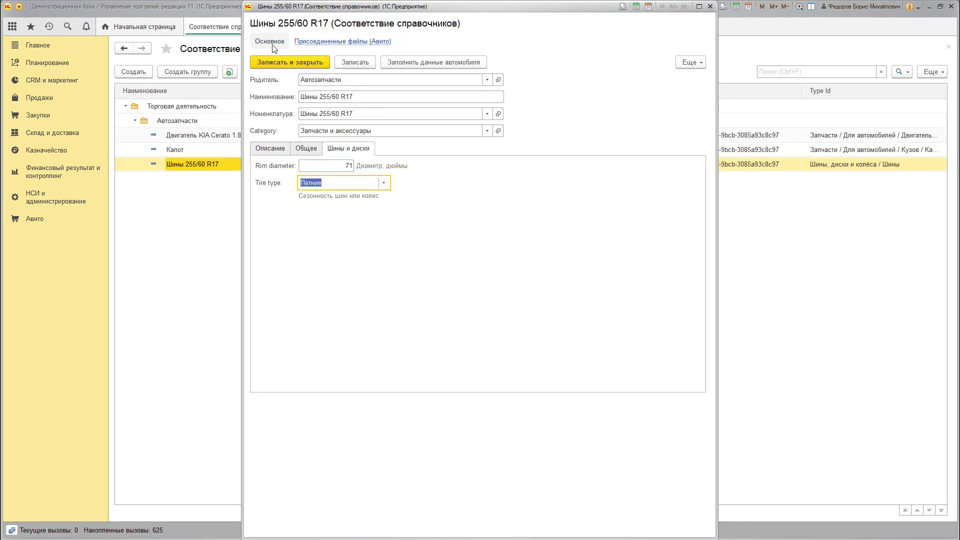
left_click(383, 183)
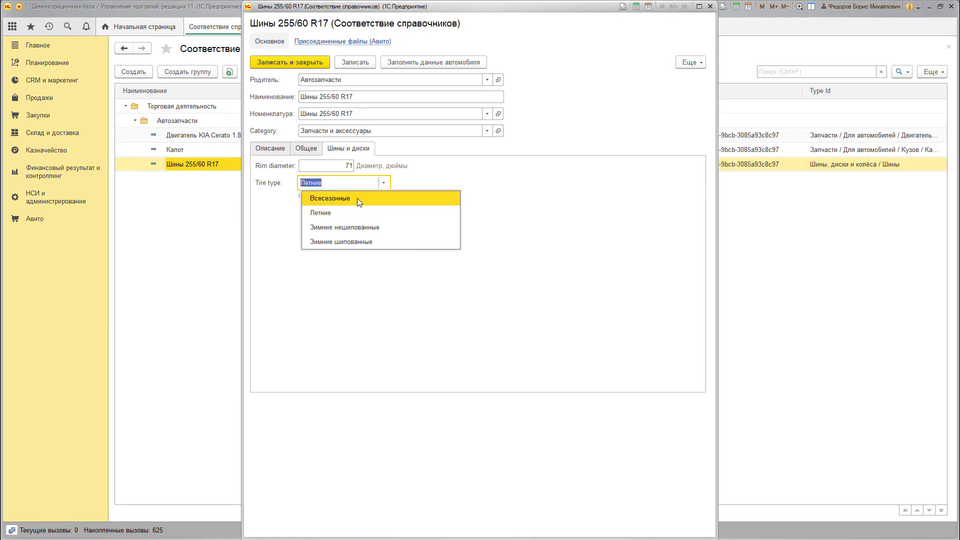
left_click(361, 241)
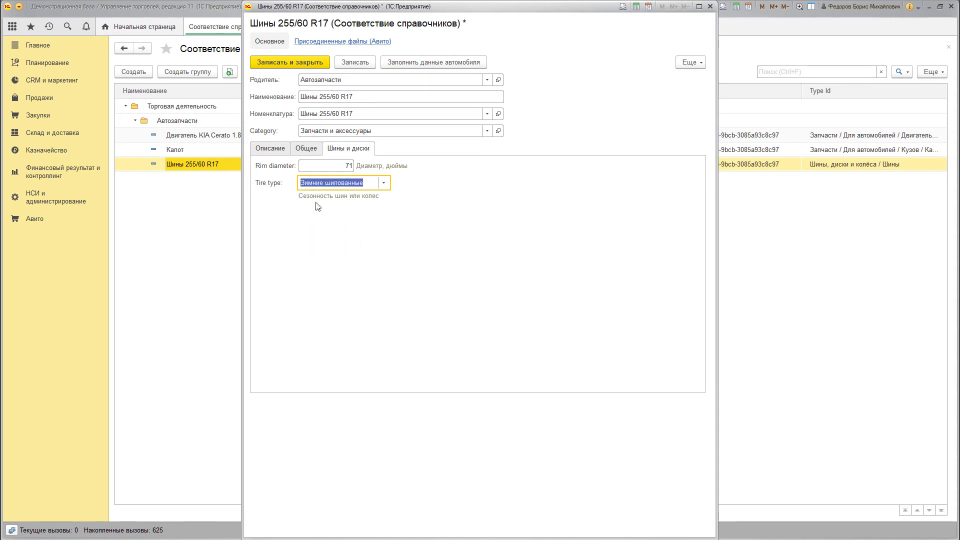
Check the tire item's general settings, description and store pricing, and save and close its card.
left_click(306, 149)
left_click(269, 149)
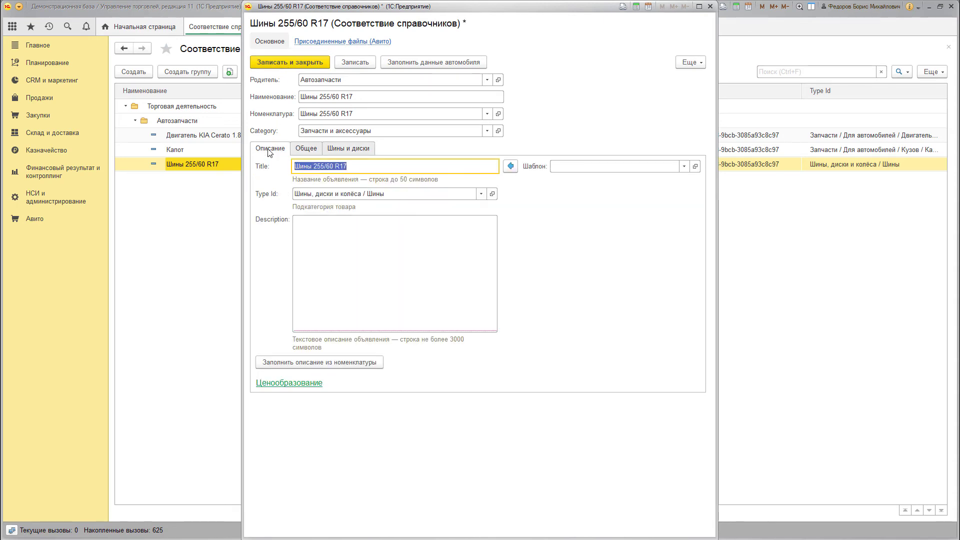
left_click(415, 253)
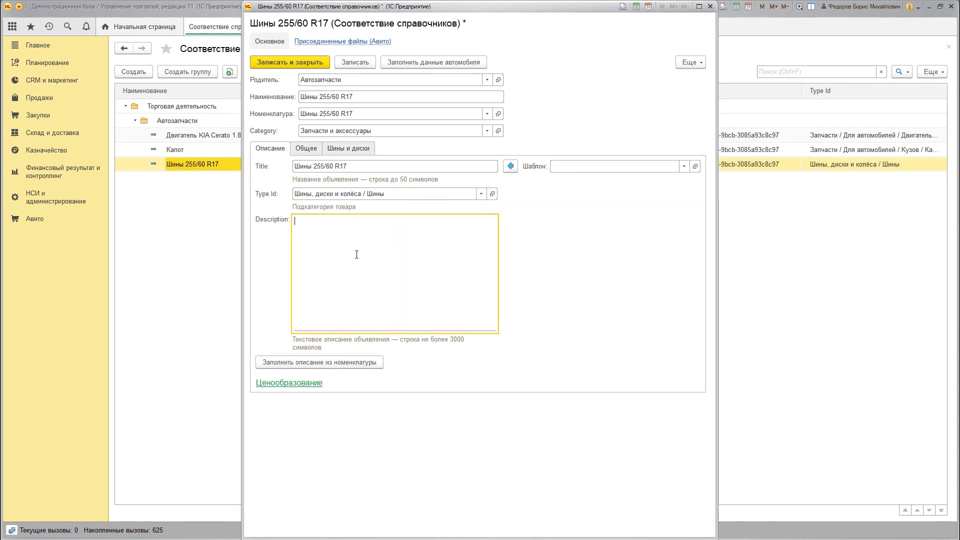
left_click(298, 388)
left_click(599, 433)
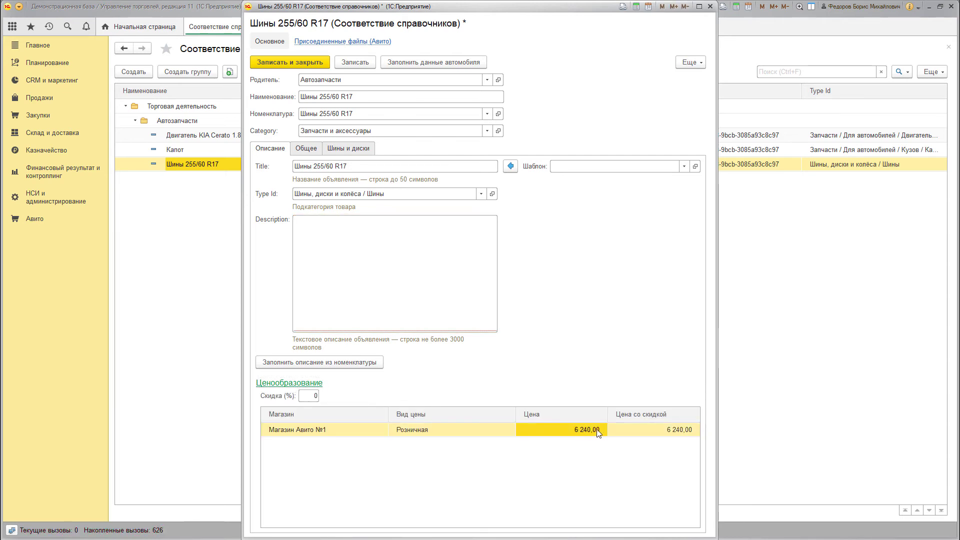
left_click(634, 428)
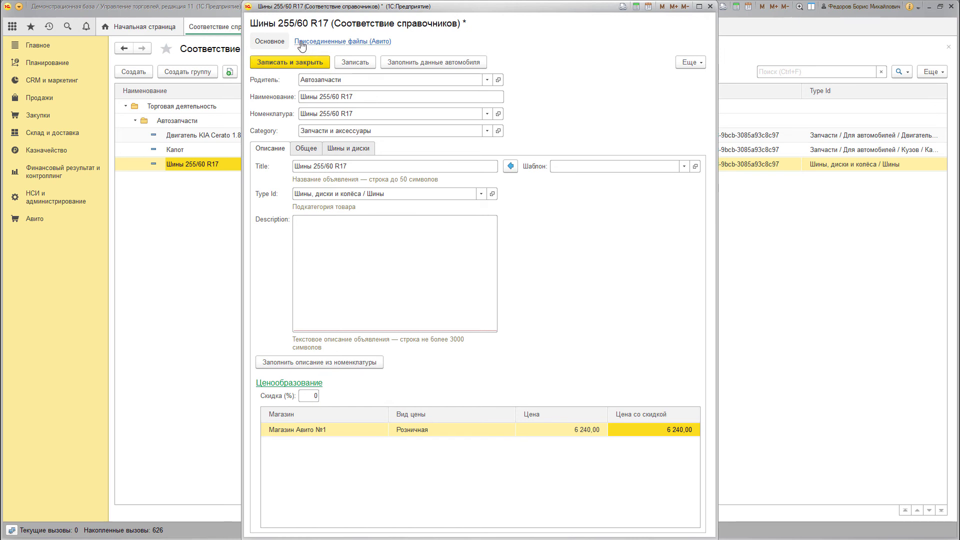
left_click(270, 63)
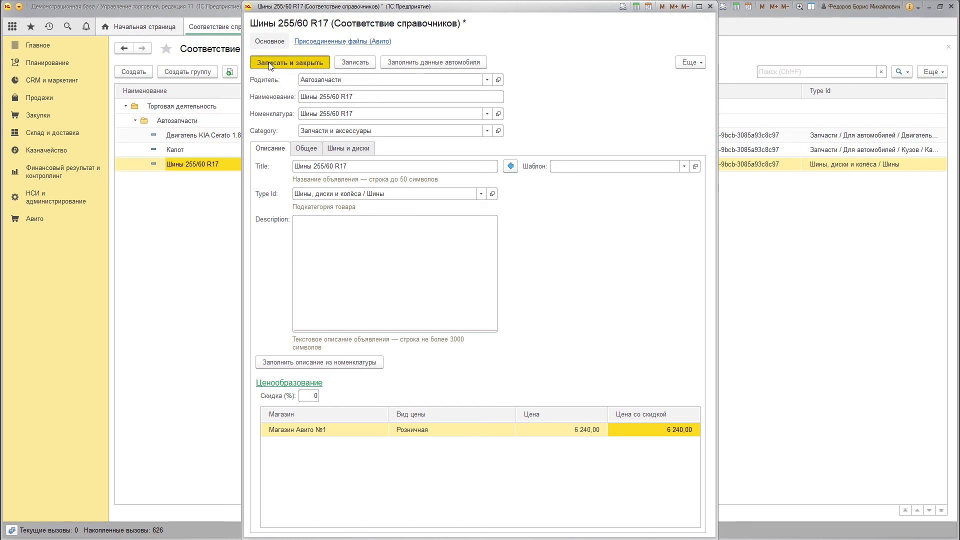